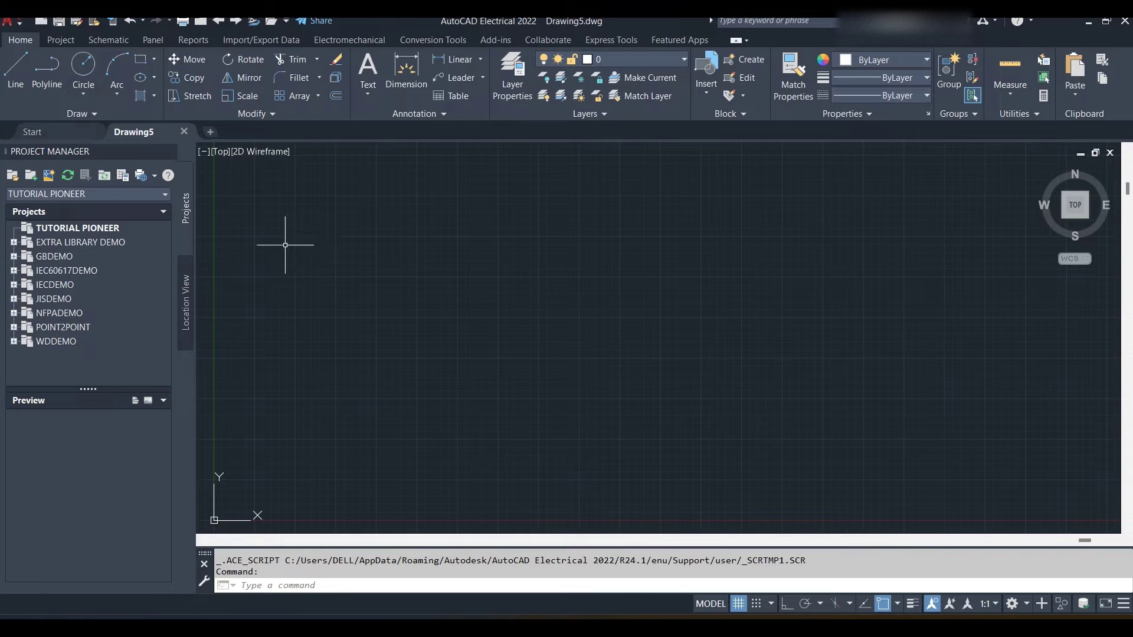
click(97, 230)
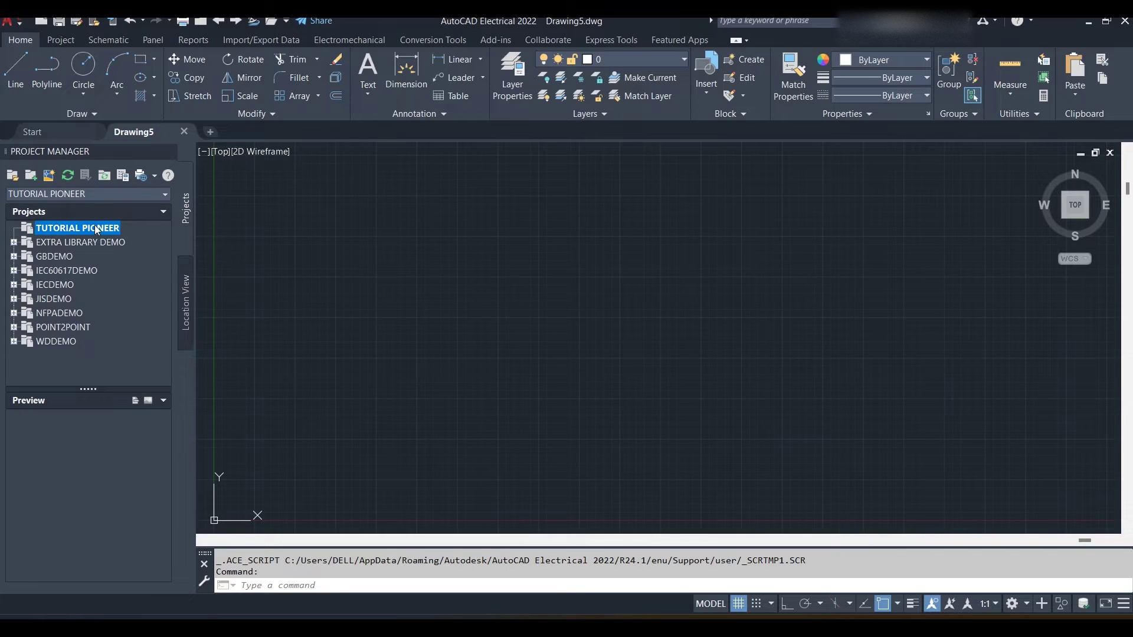
right_click(97, 229)
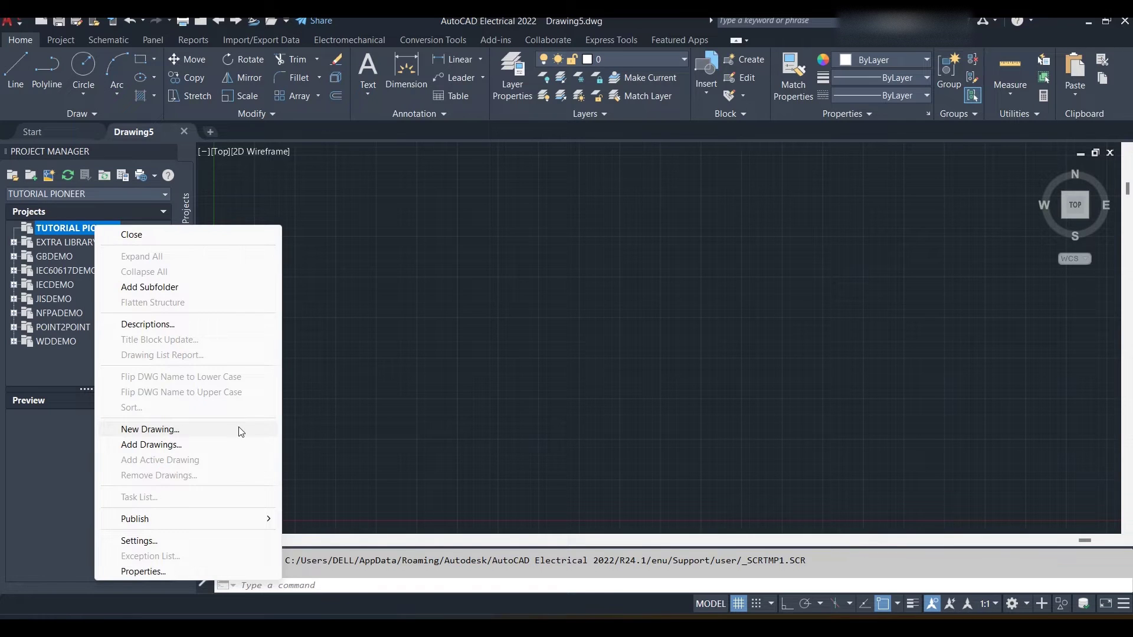
click(322, 380)
click(283, 252)
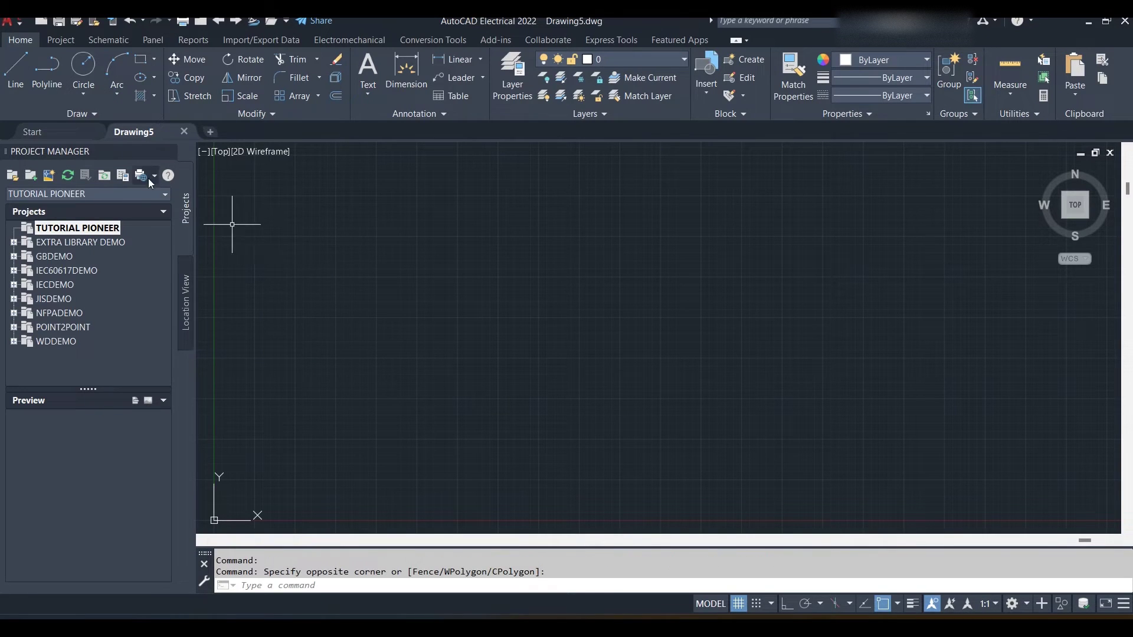
Start a new drawing in the TUTORIAL PIONEER project and name it 3 phase motor
click(48, 177)
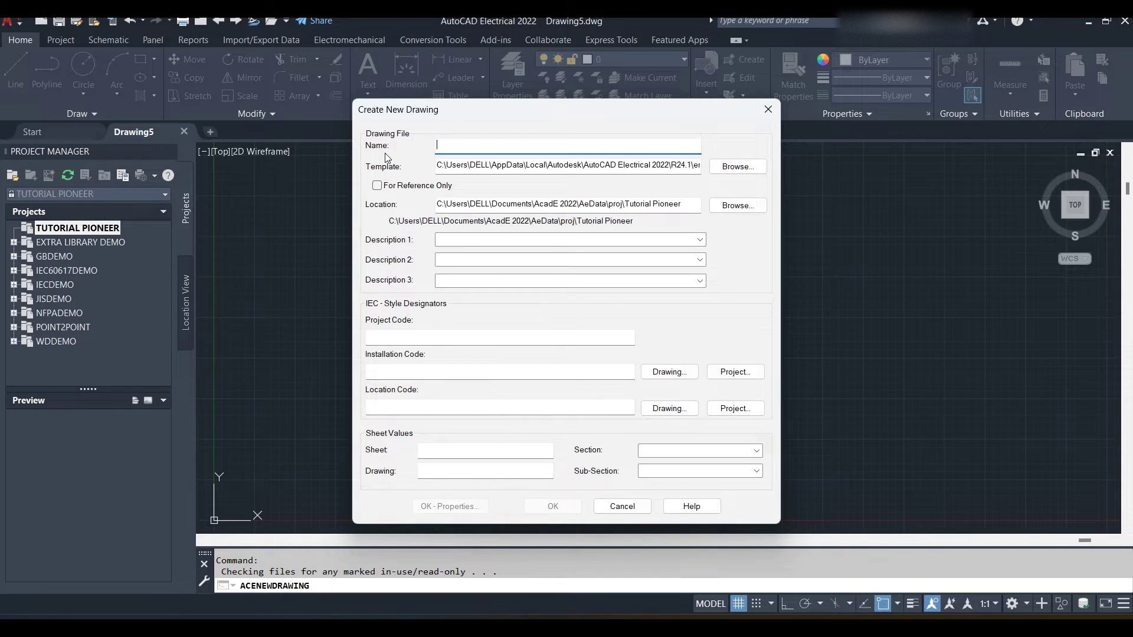
text(3 motor)
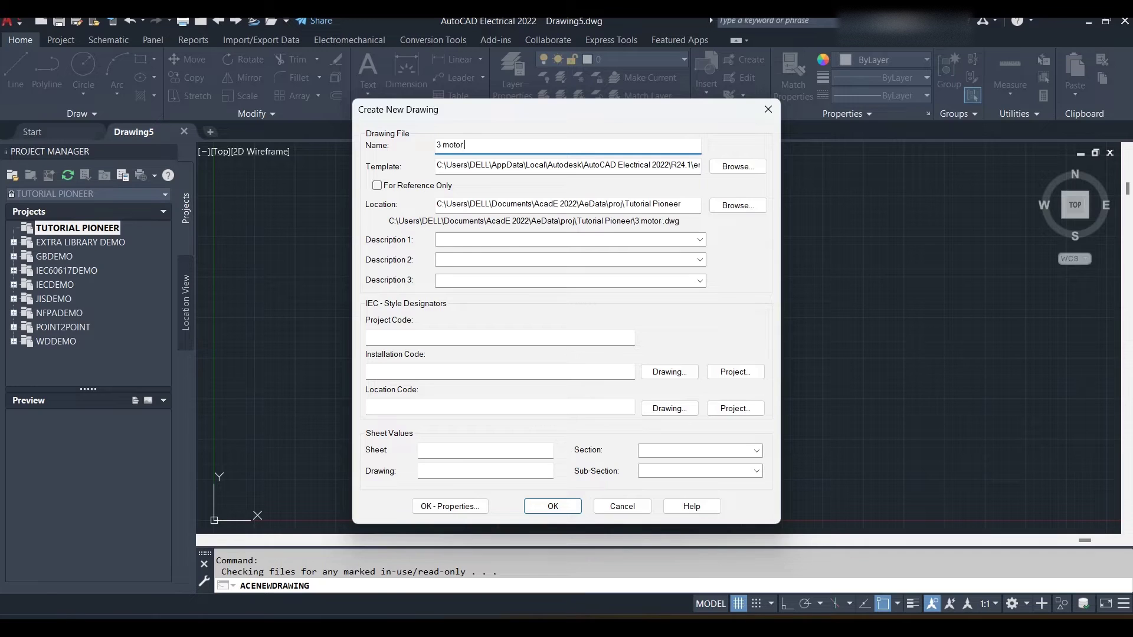
key(BackSpace)
key(BackSpace)
key(BackSpace)
key(BackSpace)
key(BackSpace)
key(BackSpace)
text(phase motor)
Fill in the drawing's three descriptions as contractor, timing and relay operation
click(488, 240)
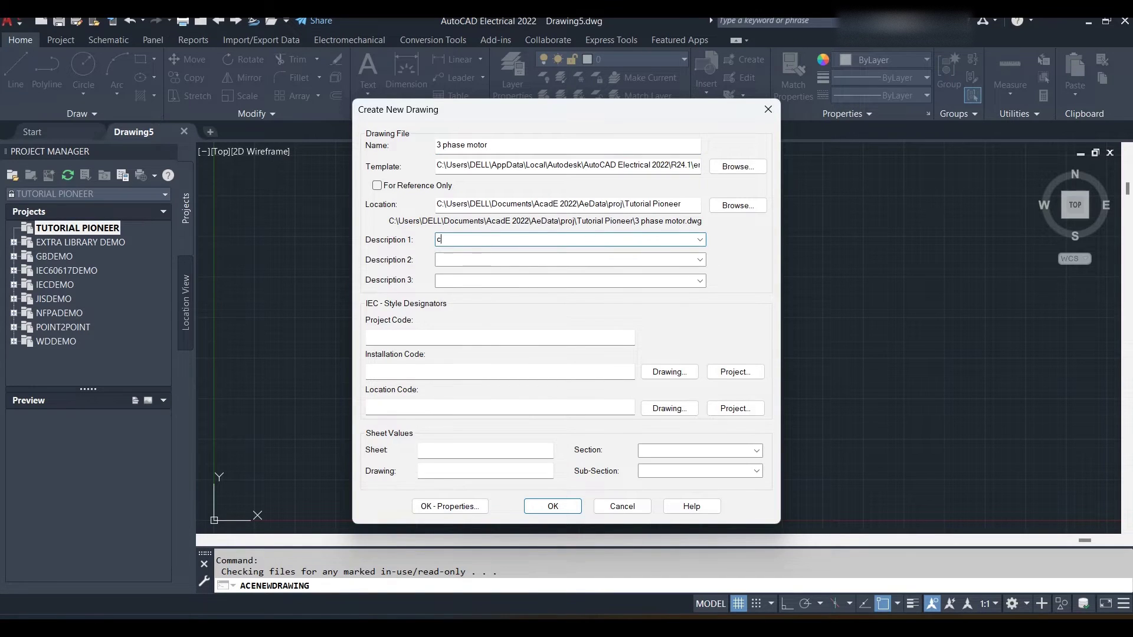
text(contractor)
click(472, 259)
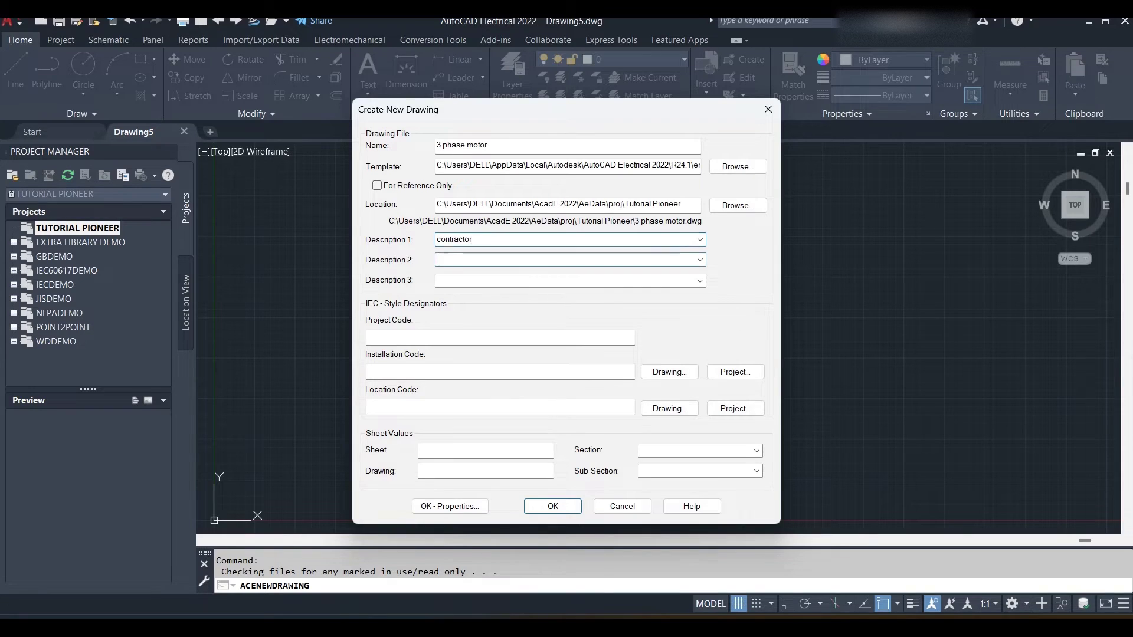
text(timing)
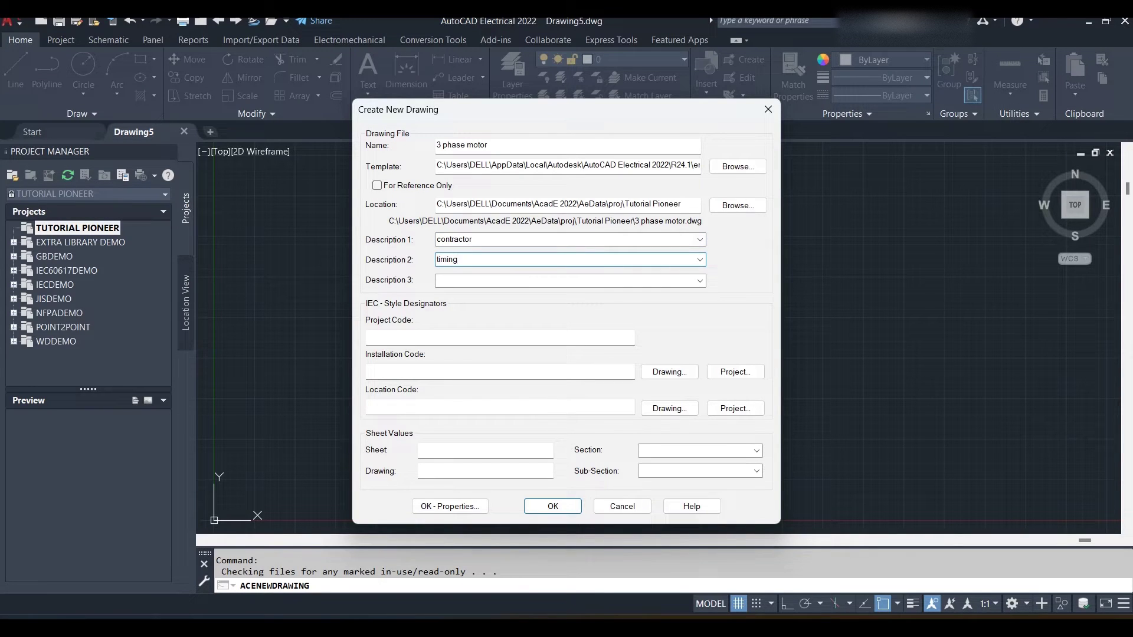
text(relay o)
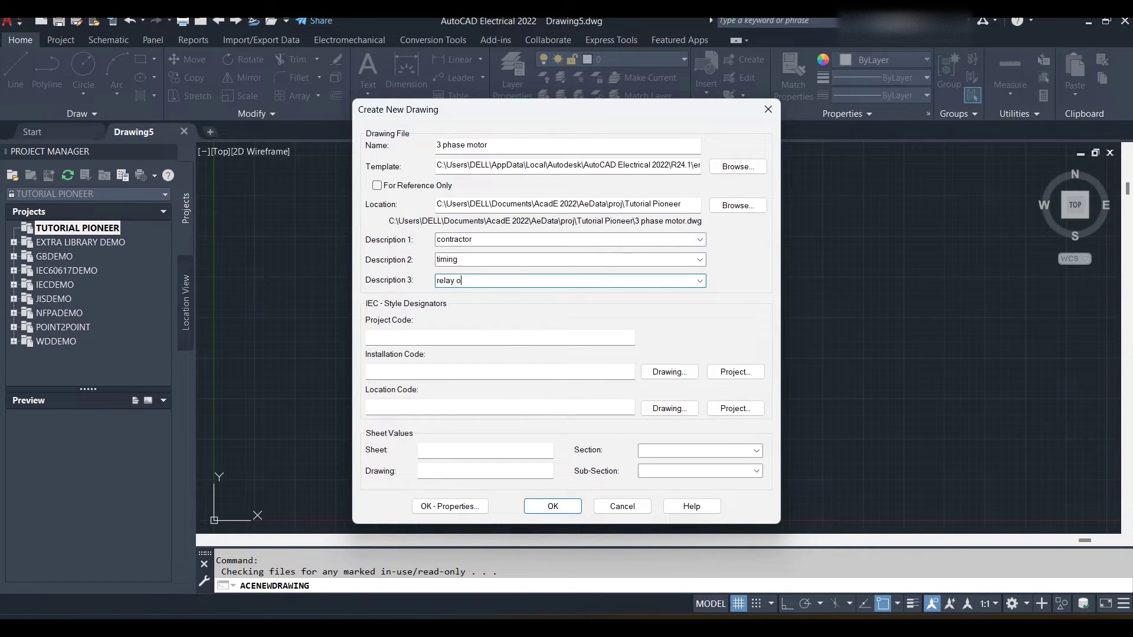
text(peration)
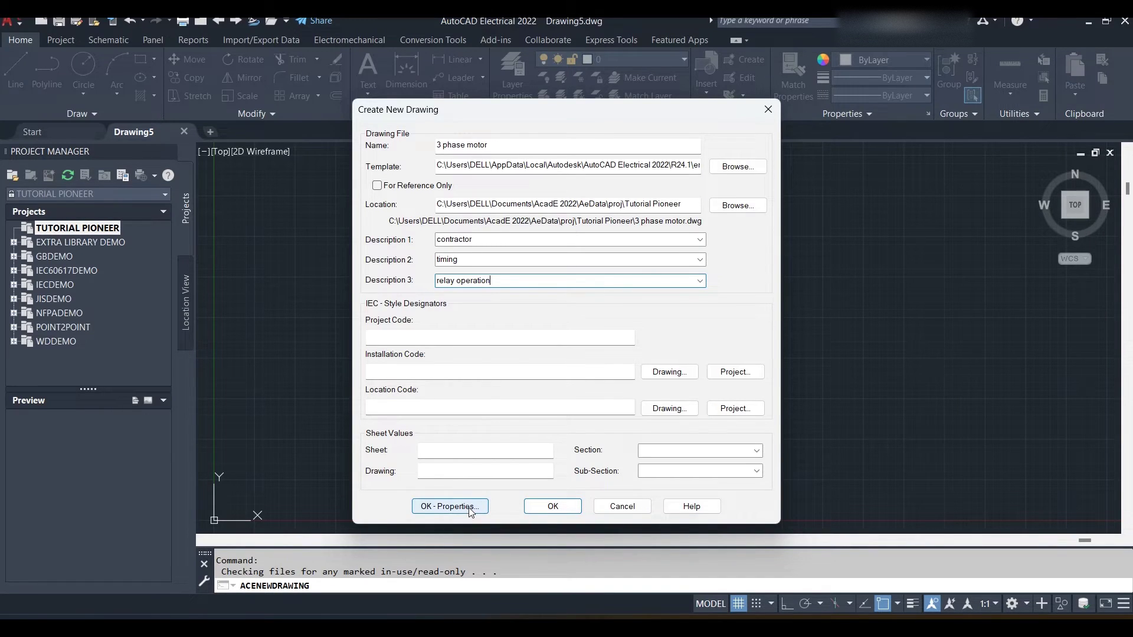
Choose ACAD_ELECTRICAL_IEC as the template for the new drawing
click(729, 170)
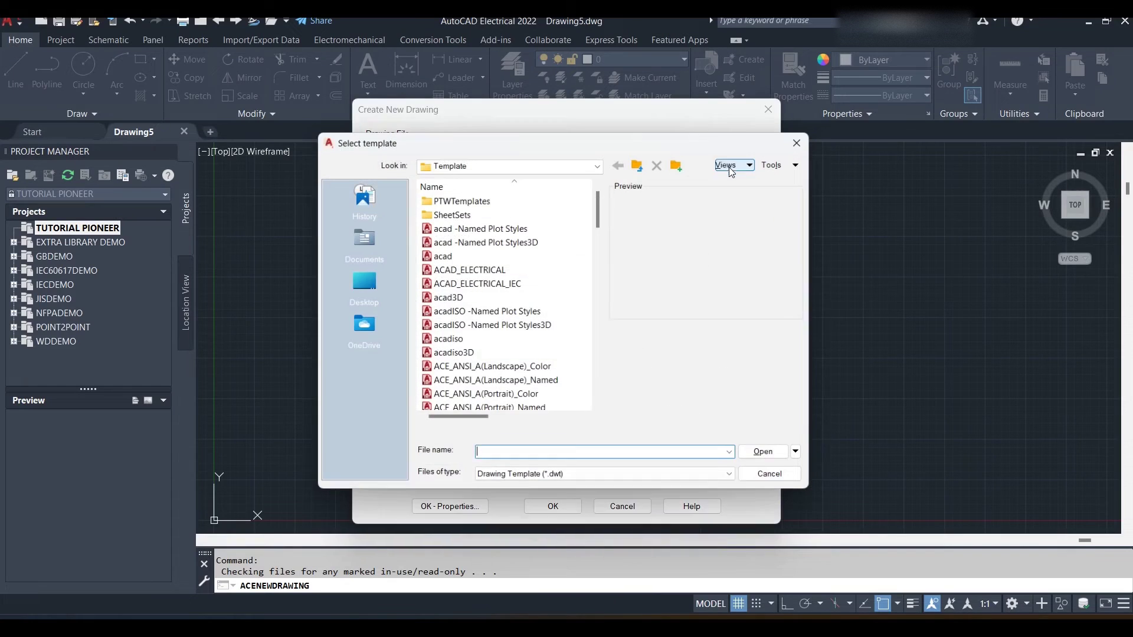
click(475, 283)
click(476, 341)
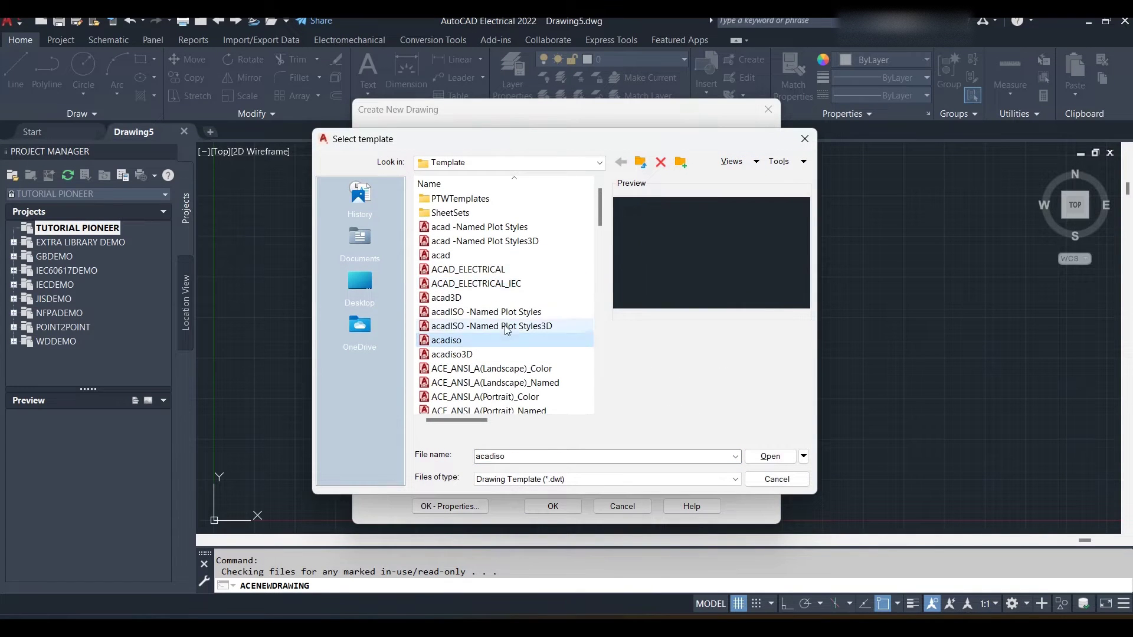
click(498, 284)
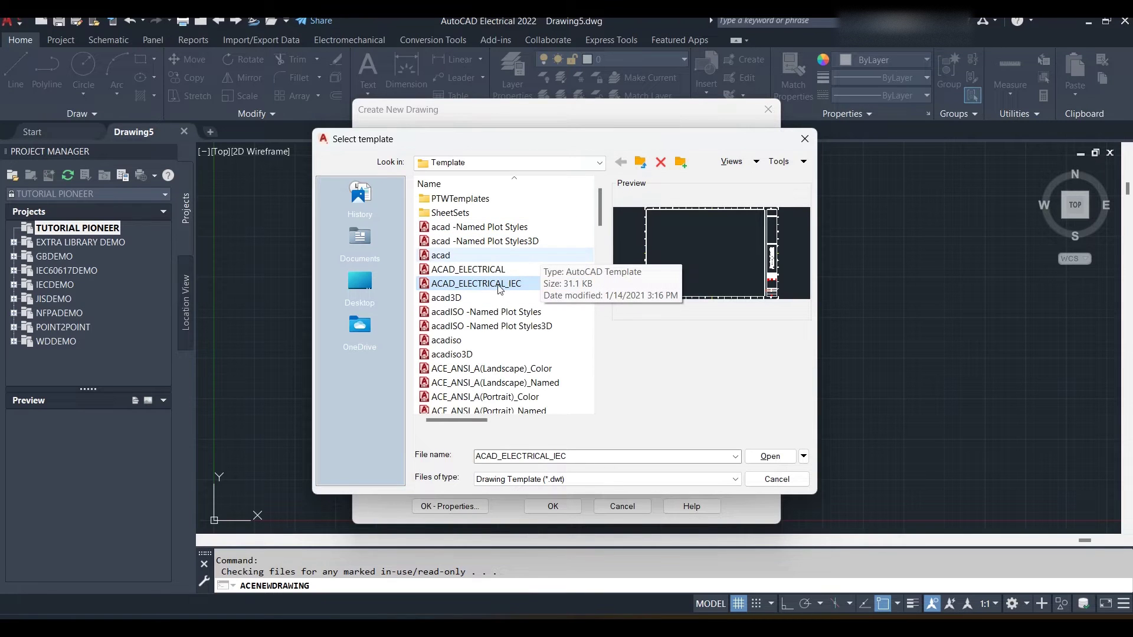
scroll(499, 355, down, 12)
scroll(498, 379, down, 8)
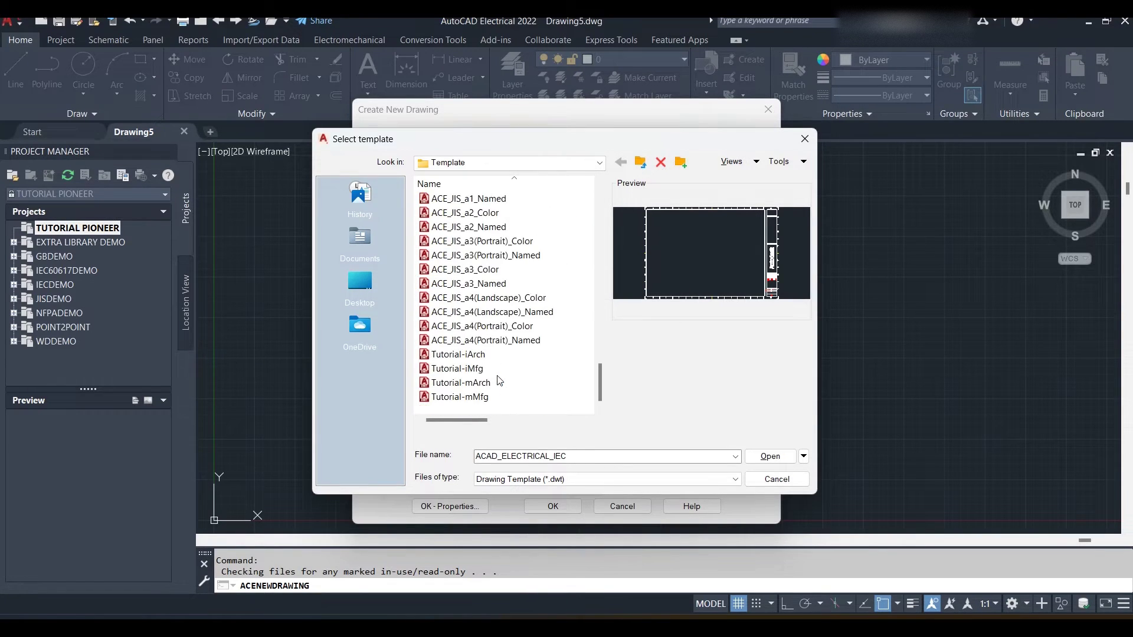
scroll(498, 380, up, 20)
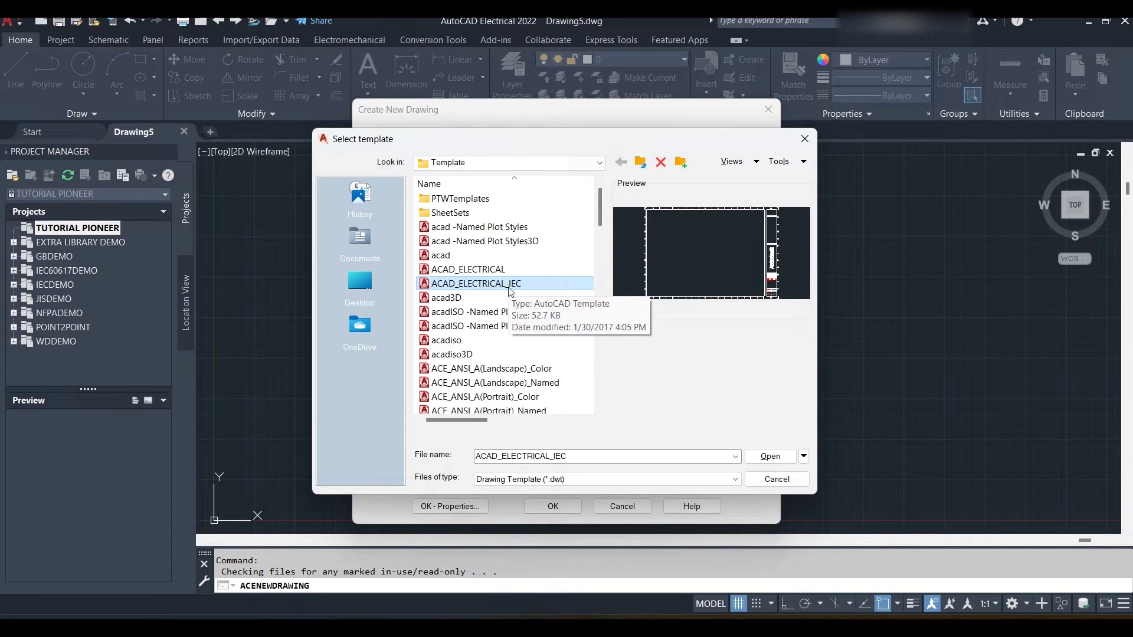
click(753, 462)
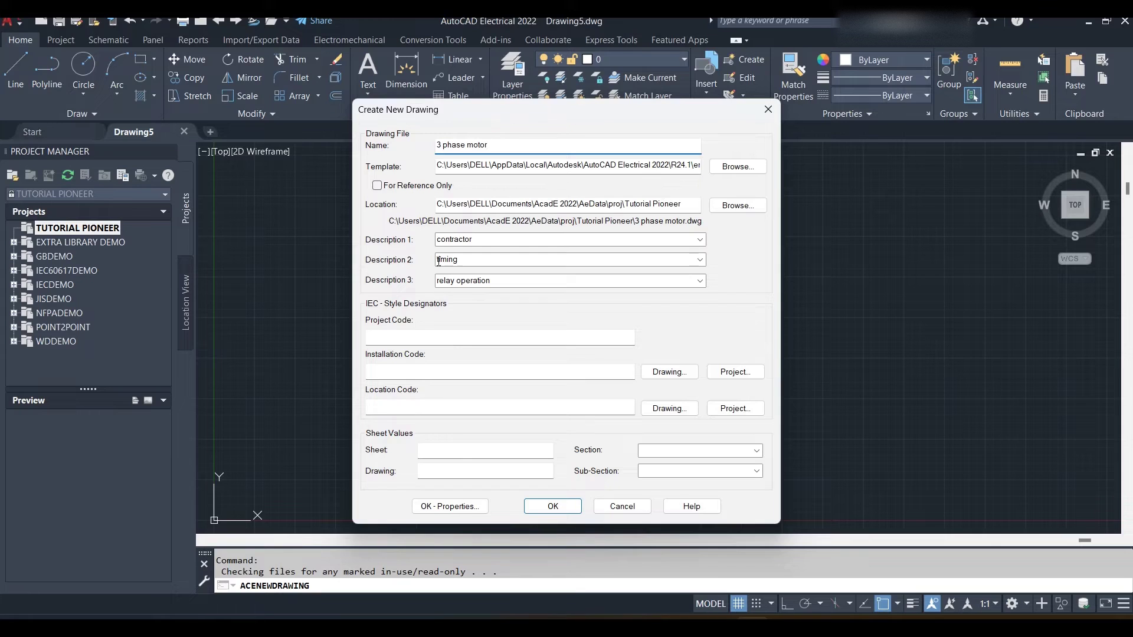
Create the drawing with the project default values applied, then review all pages of its drawing properties and accept them
click(475, 509)
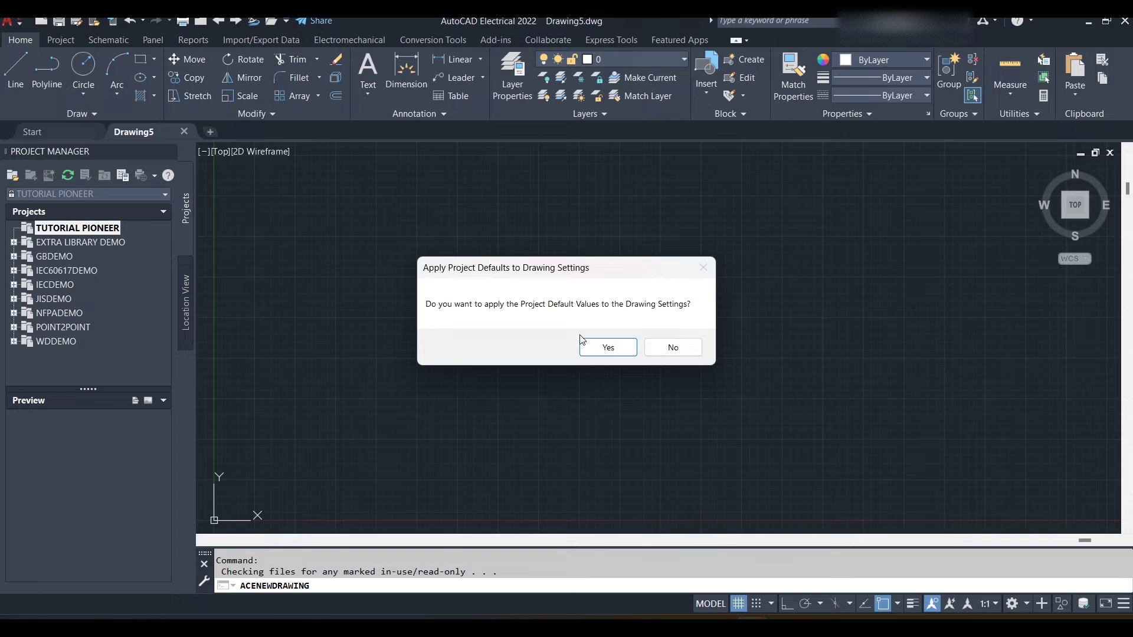
click(607, 350)
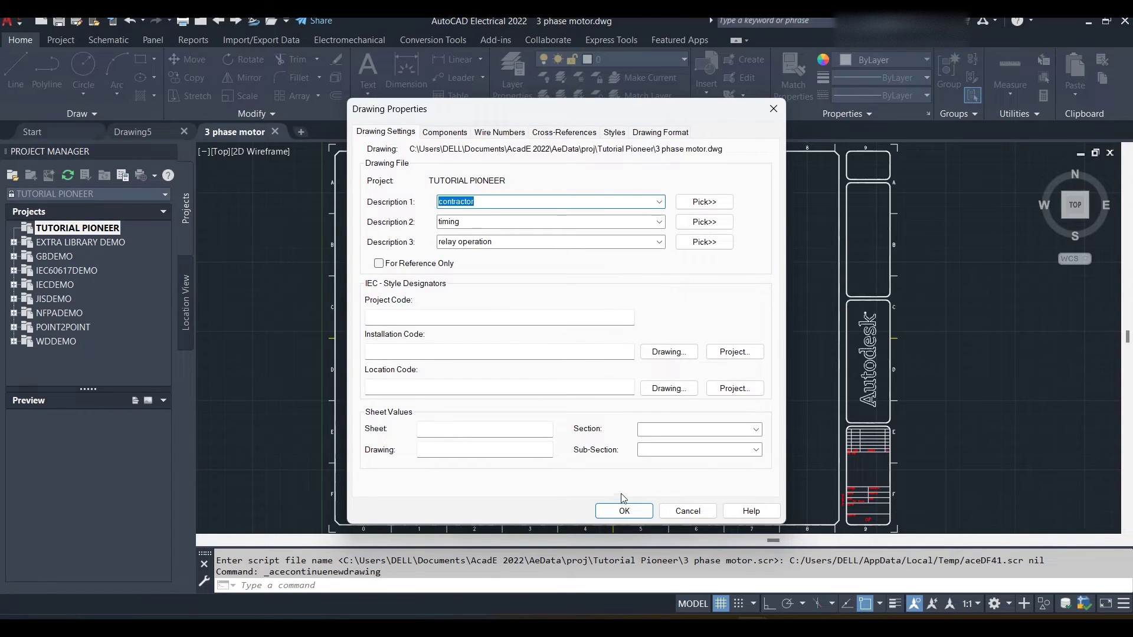
click(447, 134)
click(494, 134)
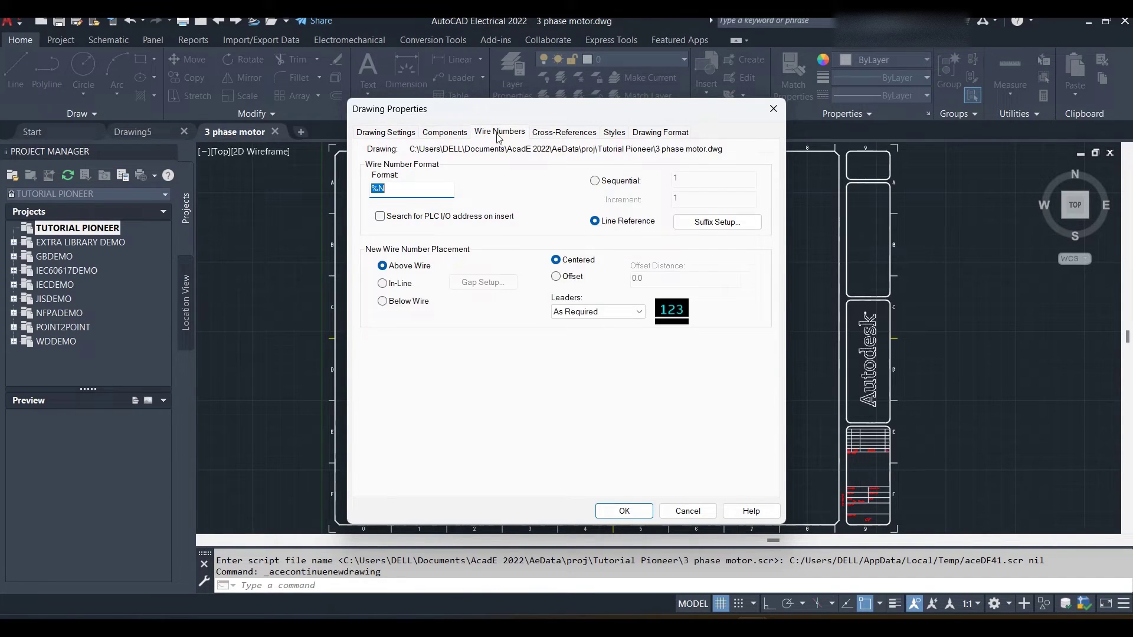
click(558, 133)
click(614, 132)
click(660, 132)
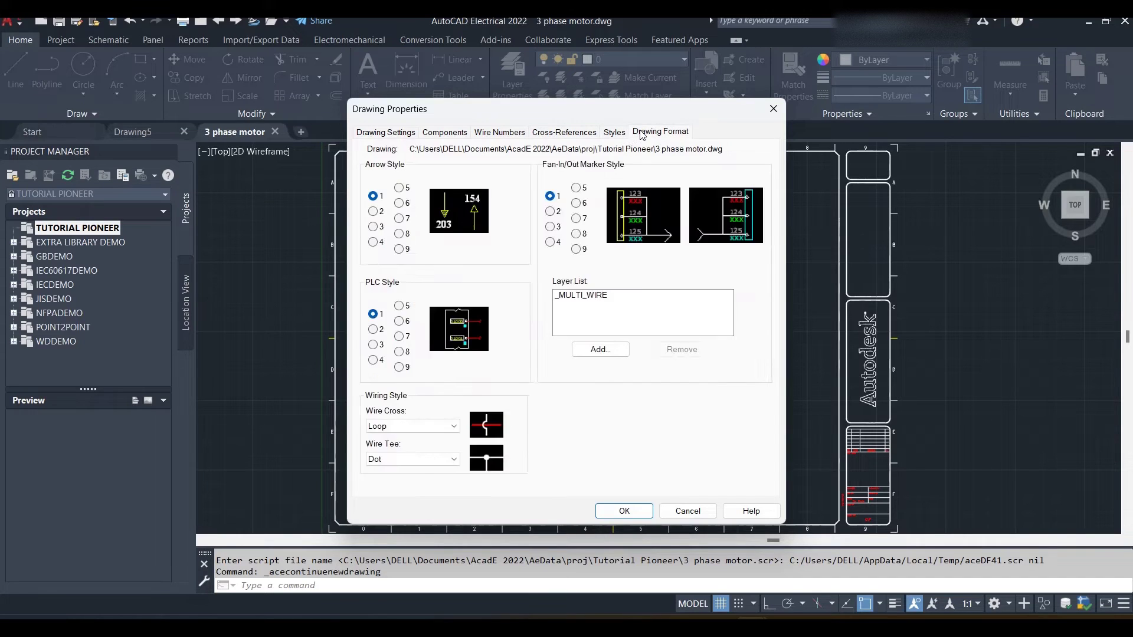
click(401, 135)
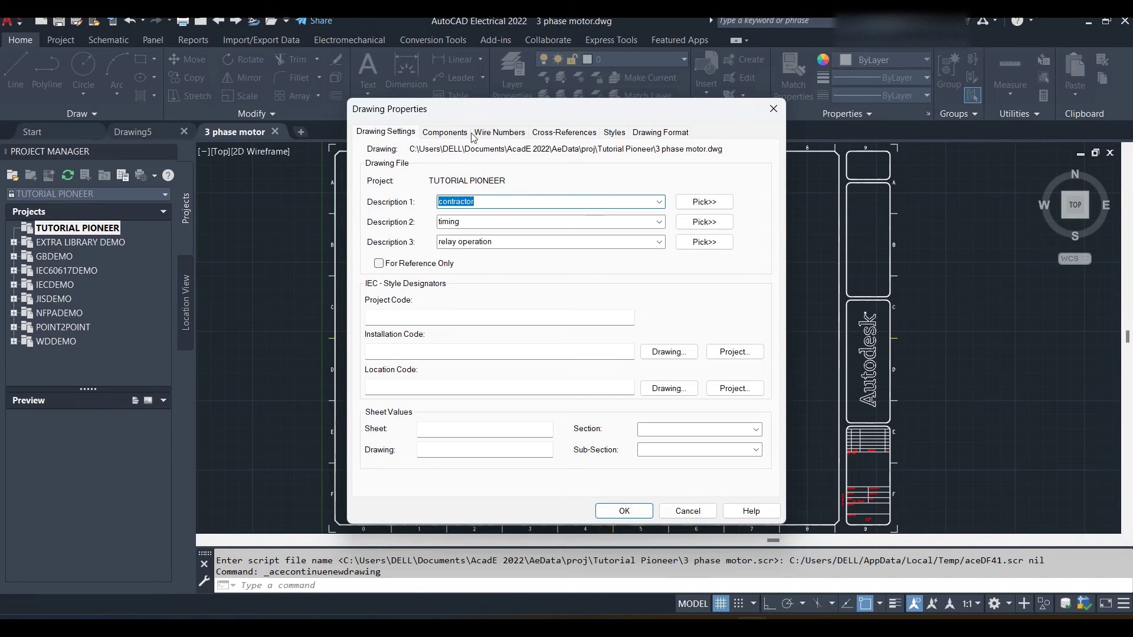
click(624, 511)
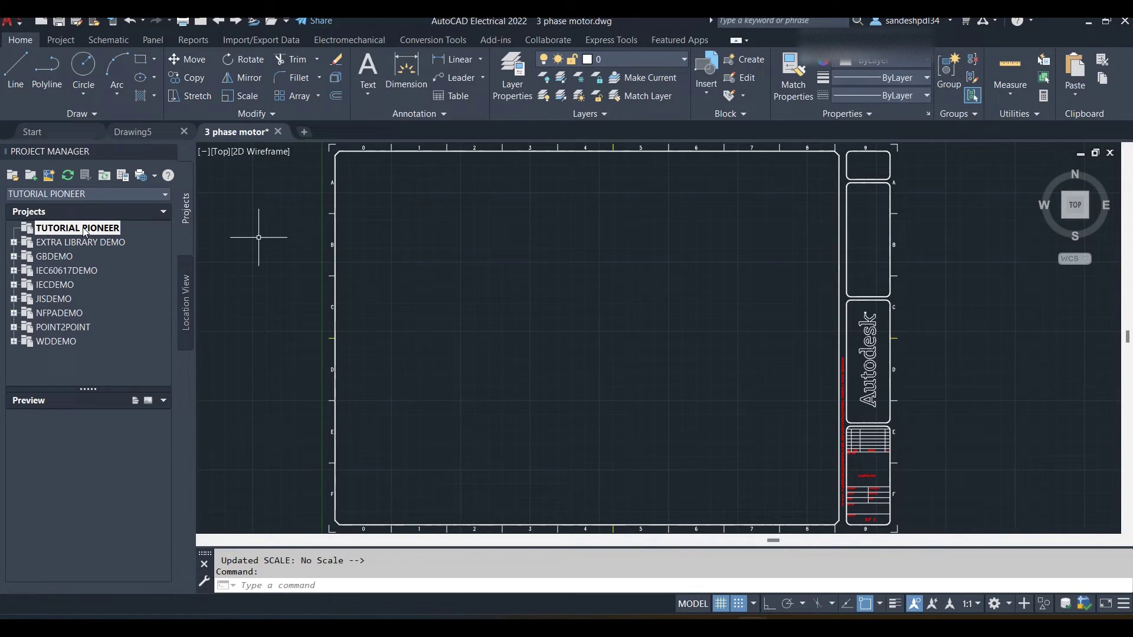
Refresh the project list and preview the 3 phase motor drawing
click(65, 178)
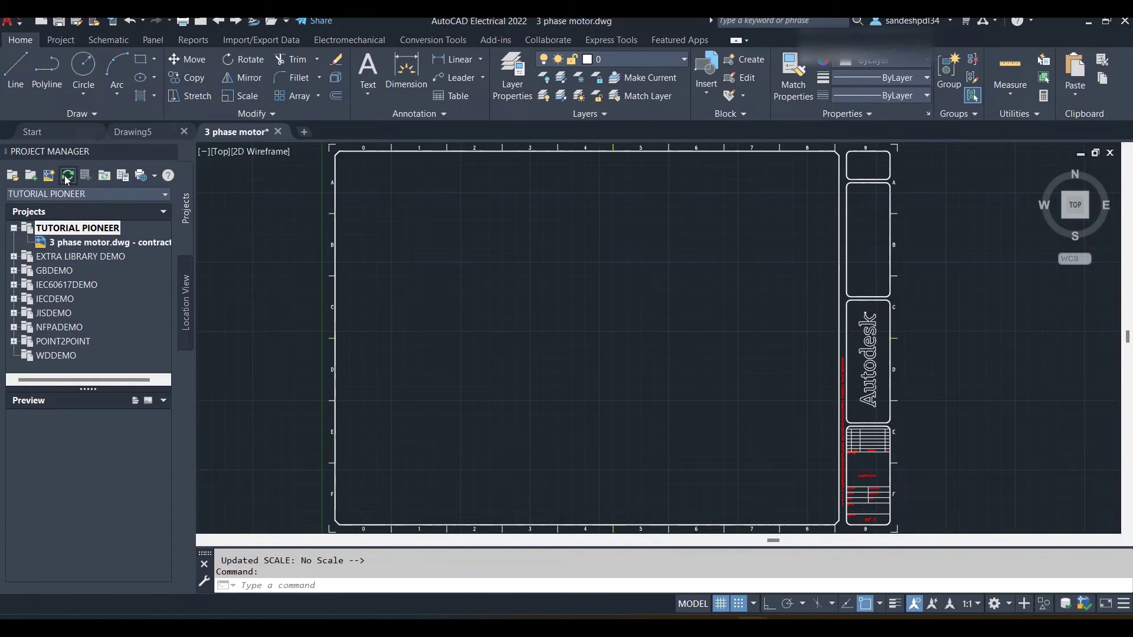
click(89, 244)
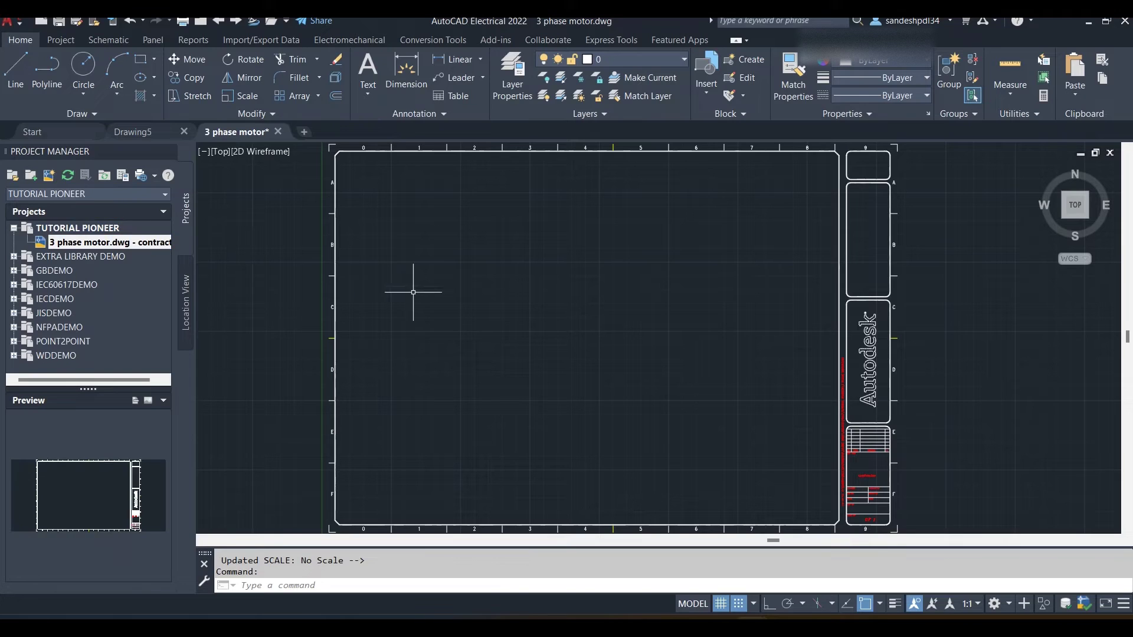
Add DEMO01 and DEMO02 from the NfpaDemo folder to the TUTORIAL PIONEER project, applying the project default values to them
click(98, 228)
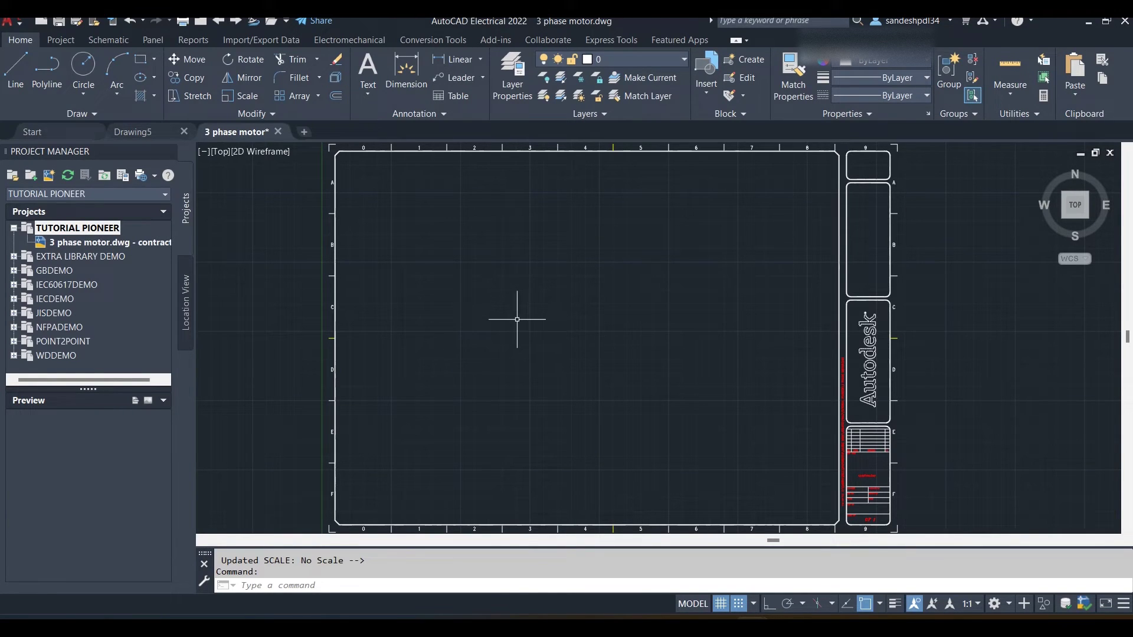
right_click(92, 233)
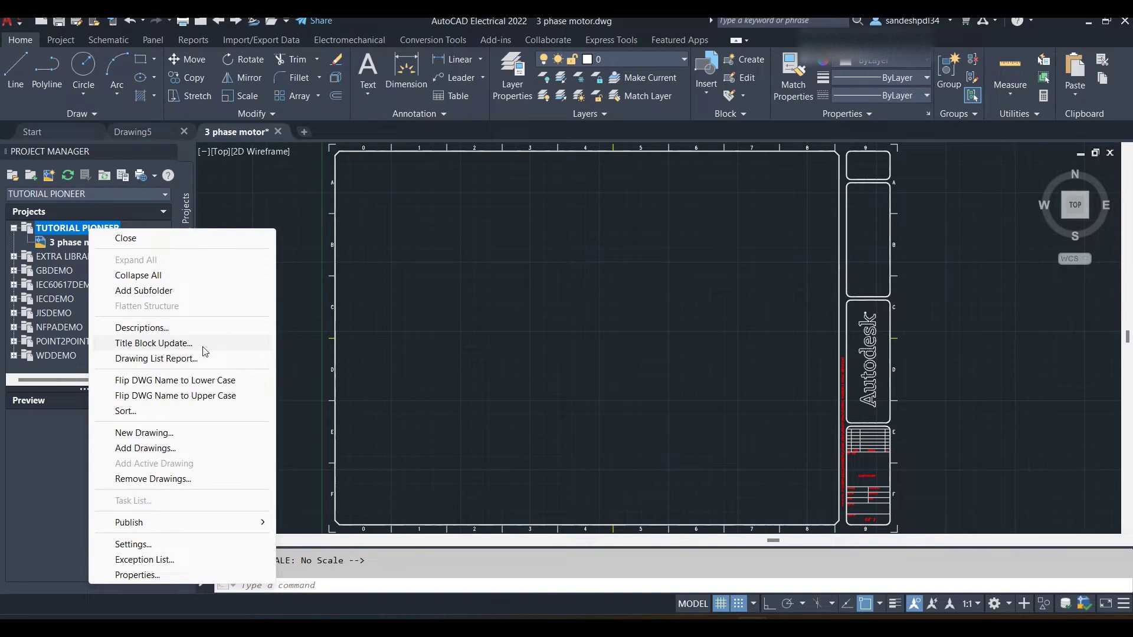
click(161, 450)
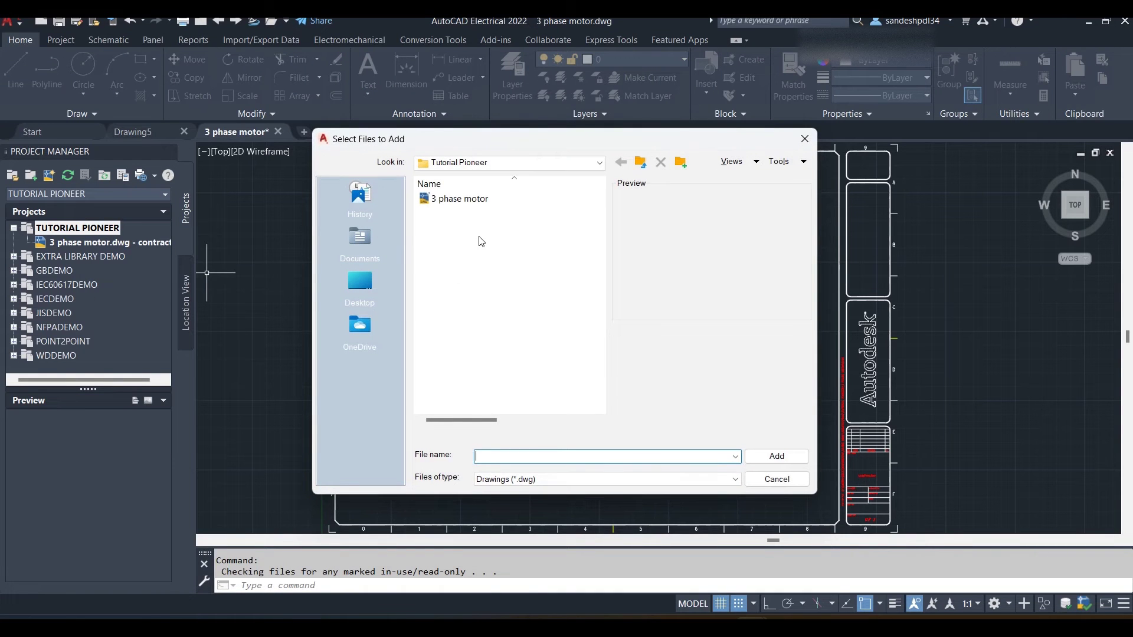
click(641, 162)
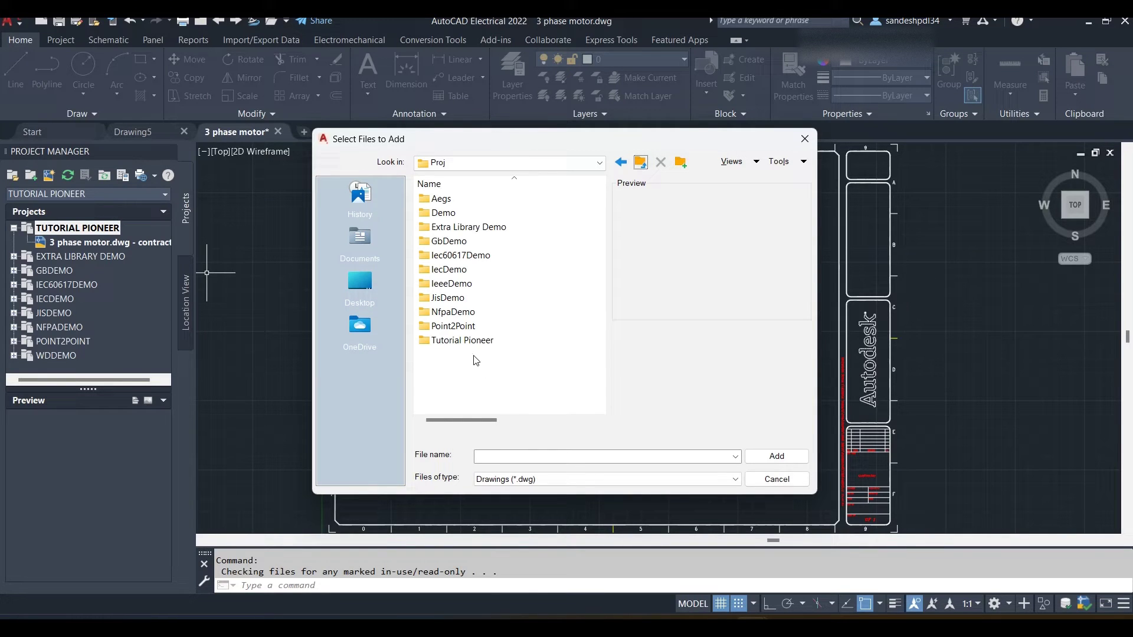
double_click(463, 313)
click(472, 202)
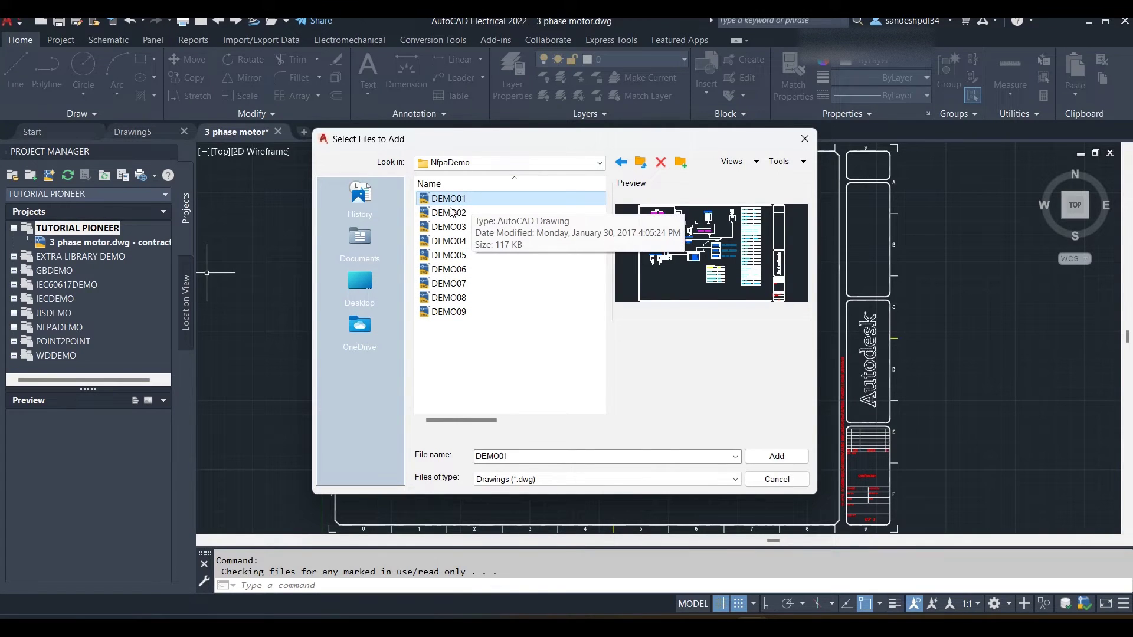
ctrl+click(472, 213)
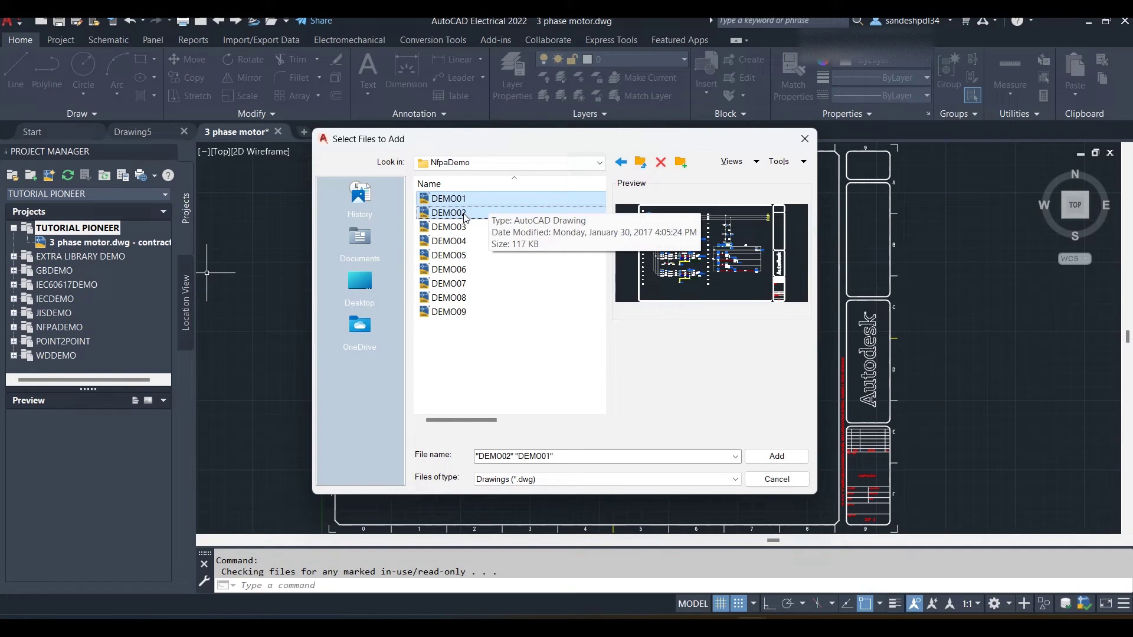
click(777, 457)
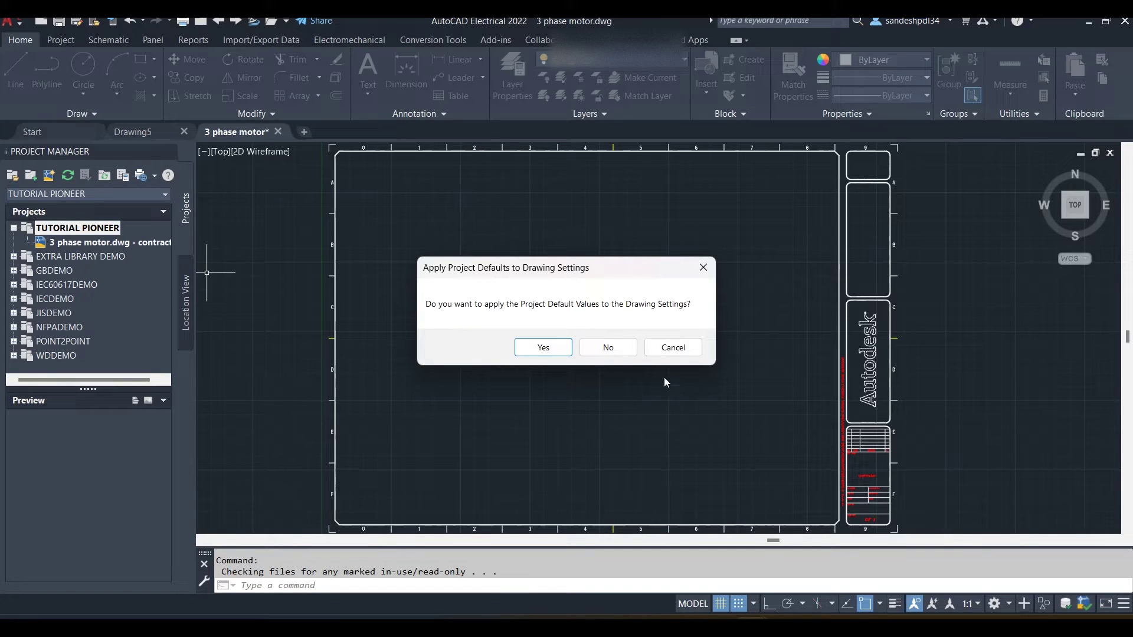
click(543, 348)
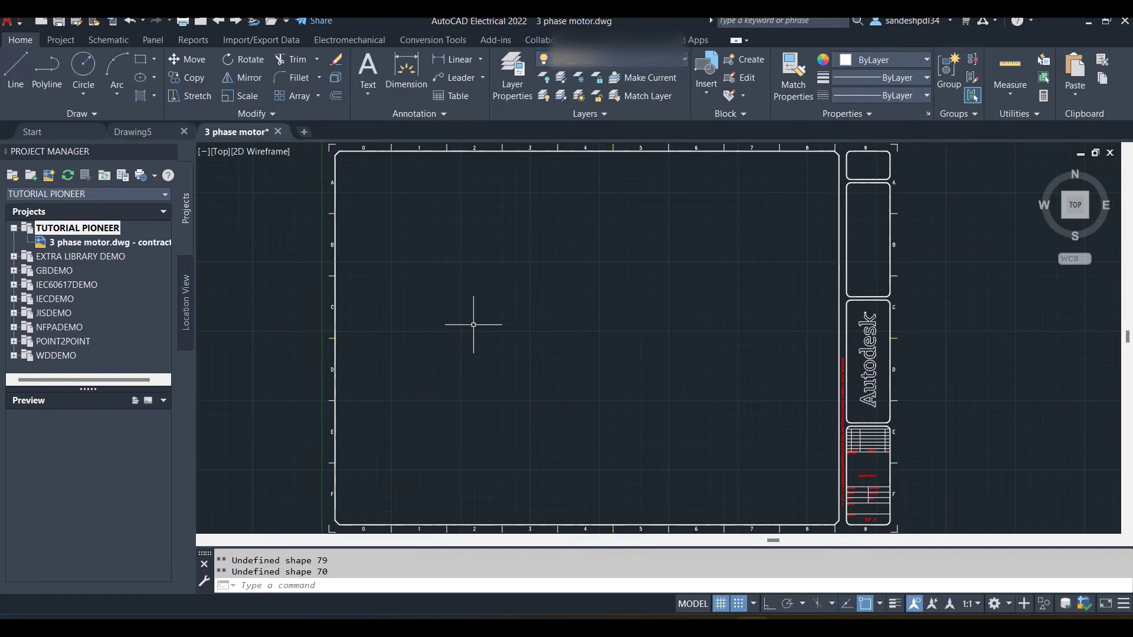
Refresh the project list and preview the added DEMO01 and DEMO02 drawings
click(66, 177)
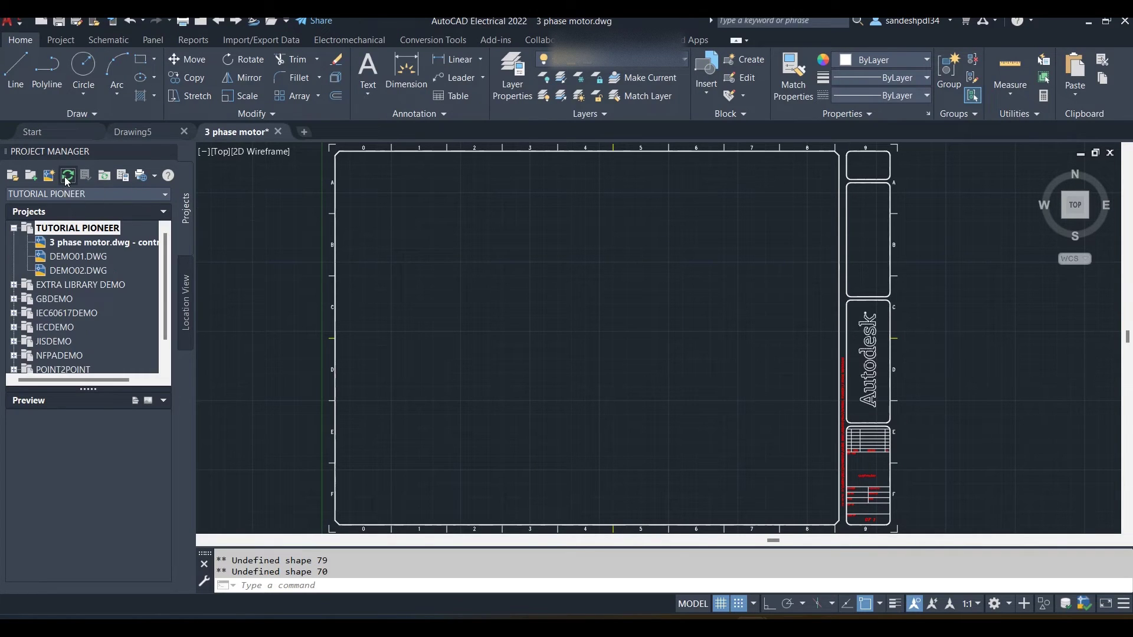
click(99, 257)
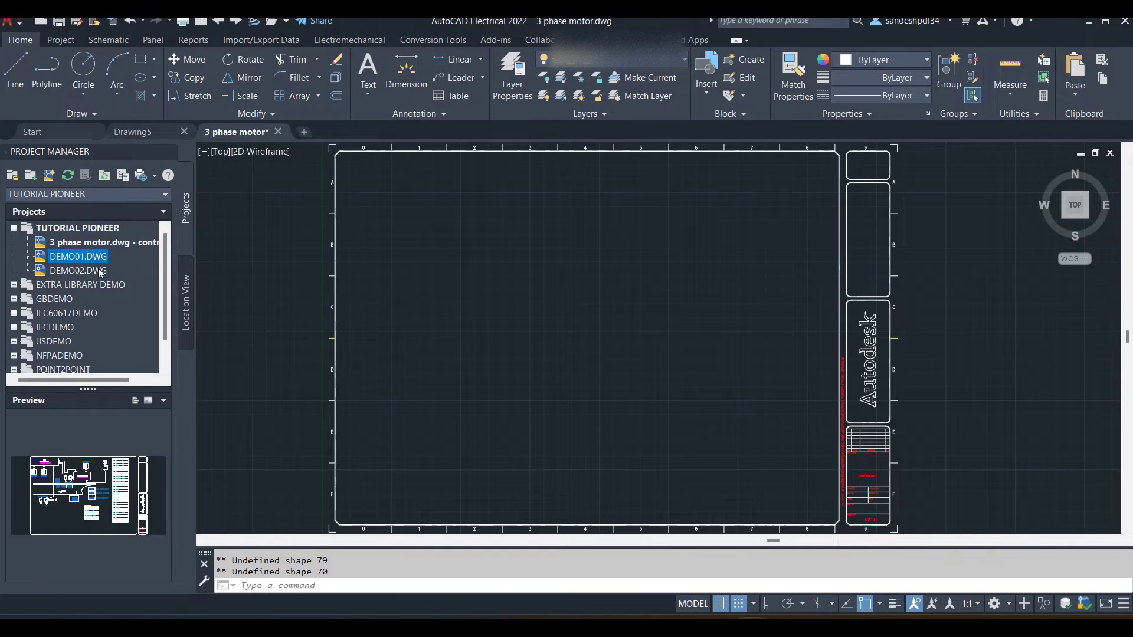
click(98, 272)
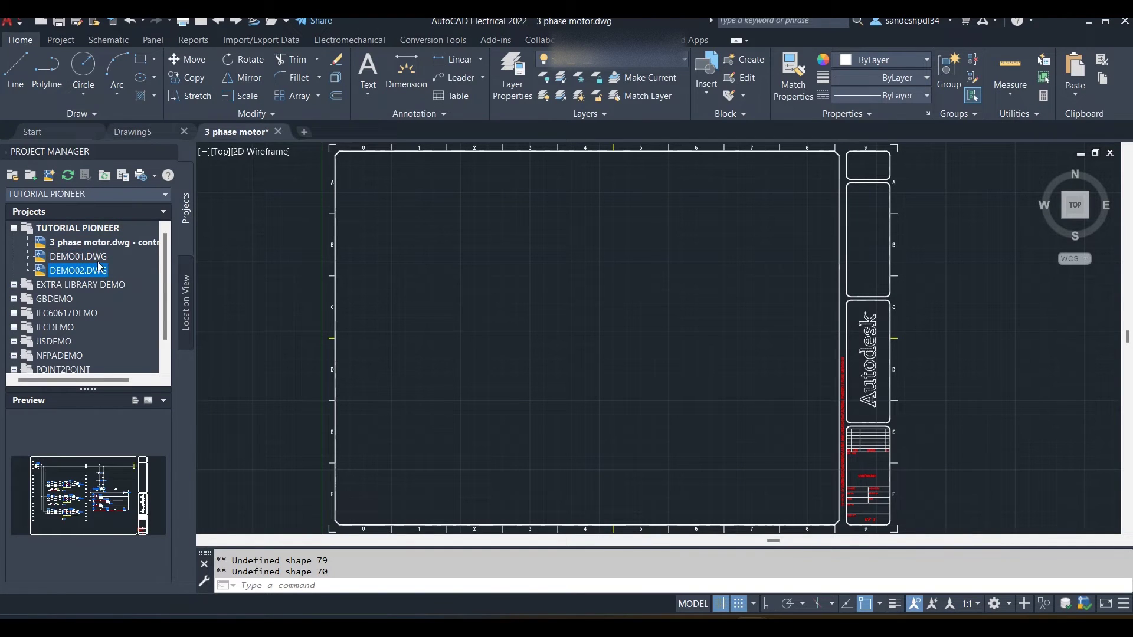
Preview the 3 phase motor drawing and open the Connector drawing from the Point2Point folder
click(98, 257)
click(98, 245)
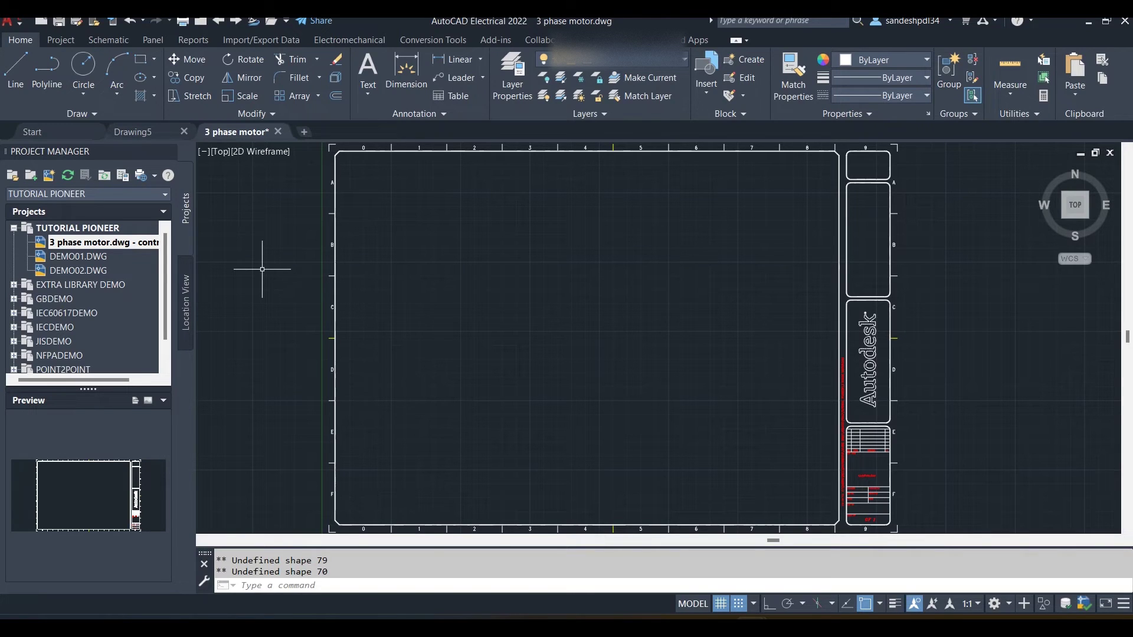
click(12, 22)
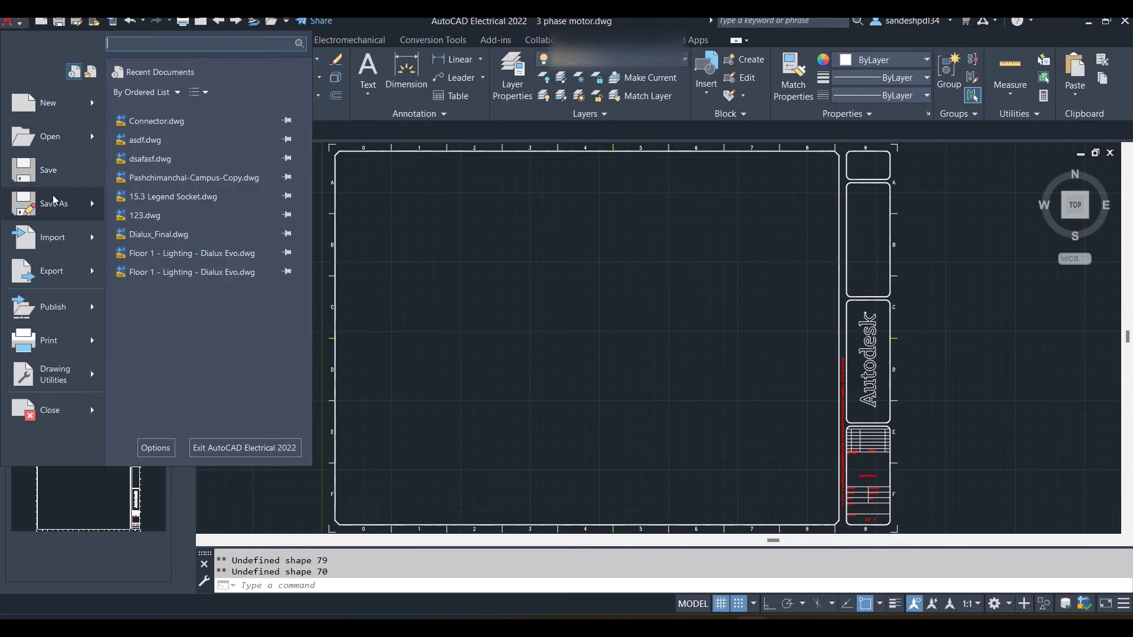
click(52, 136)
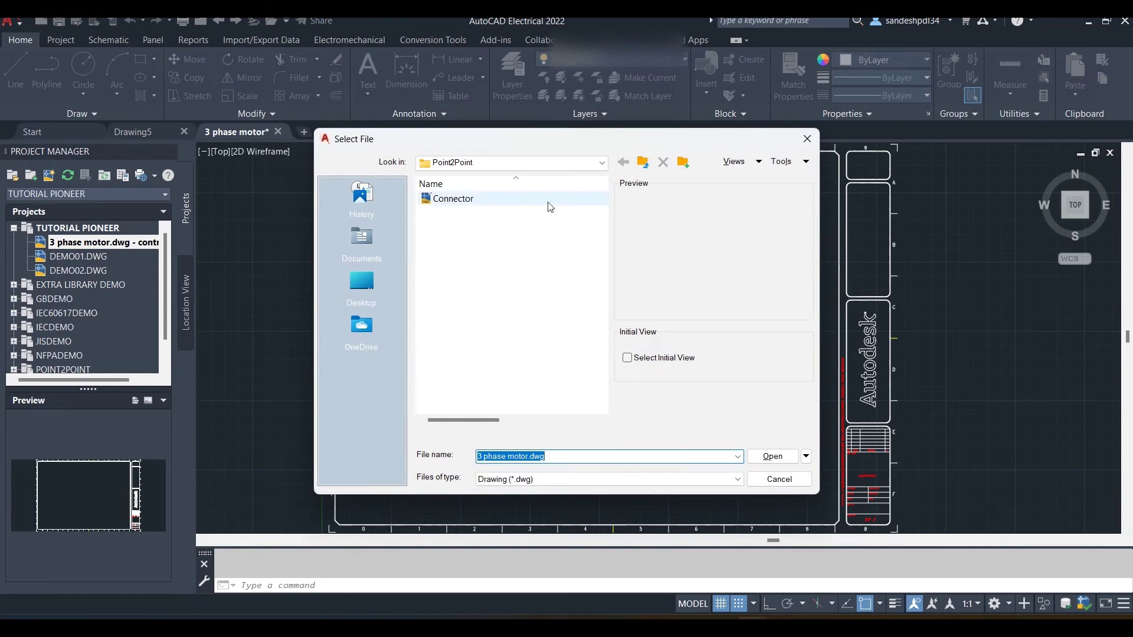
click(643, 162)
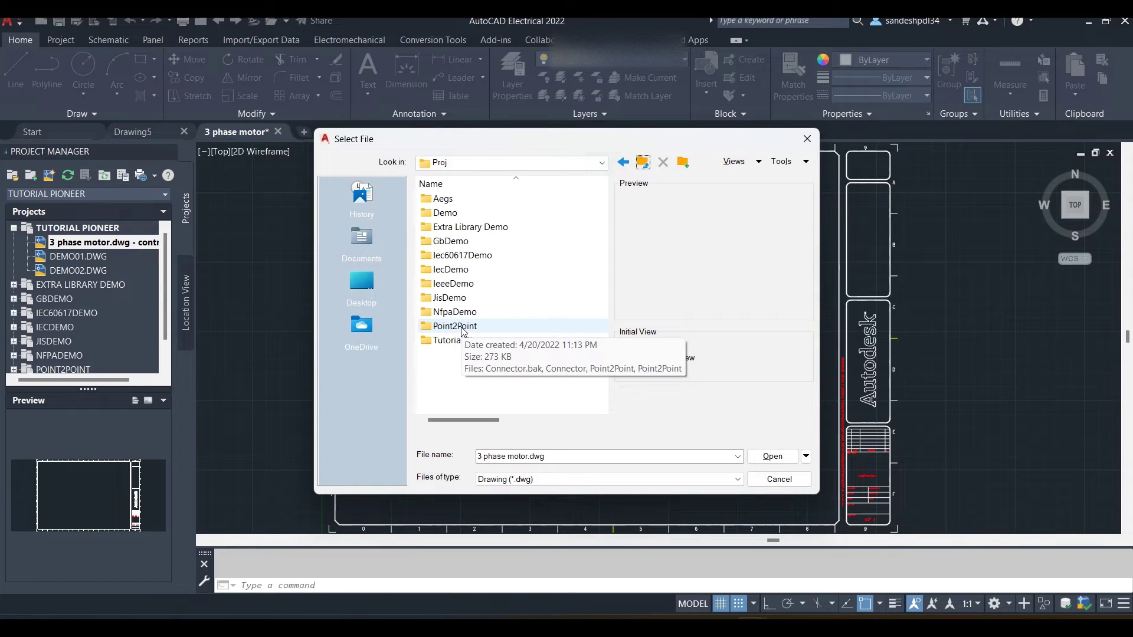
double_click(463, 328)
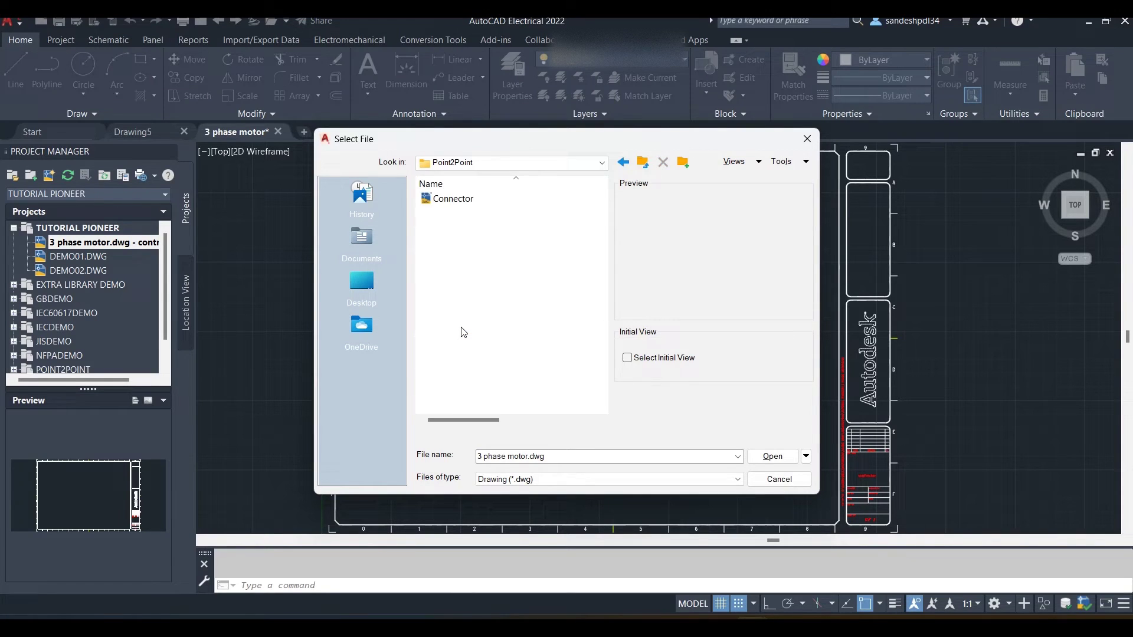
click(466, 201)
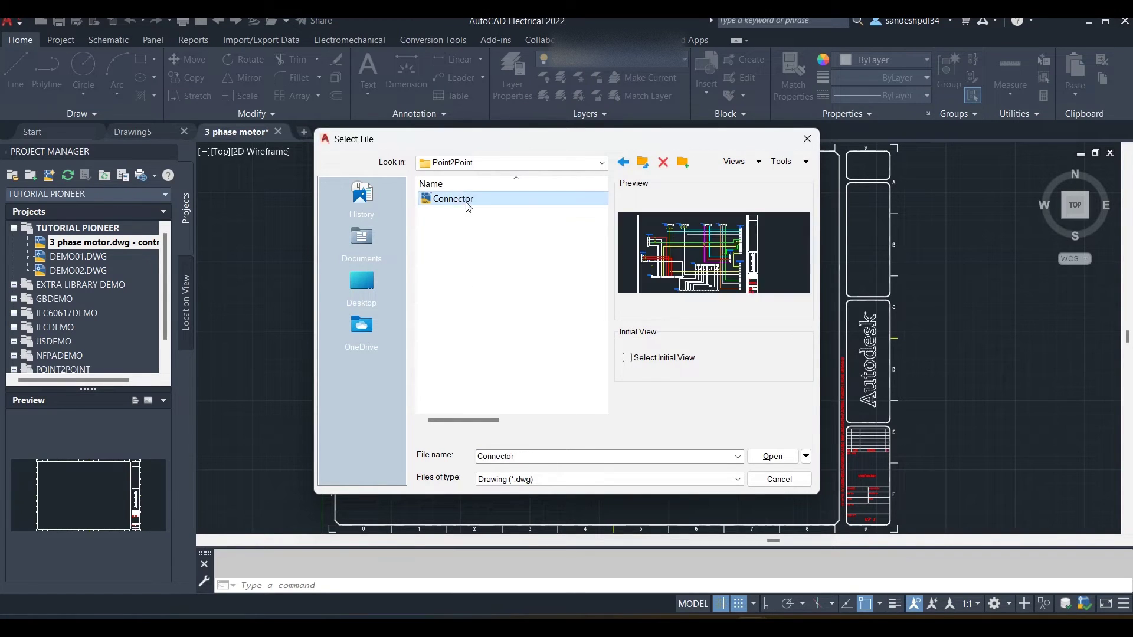
click(770, 458)
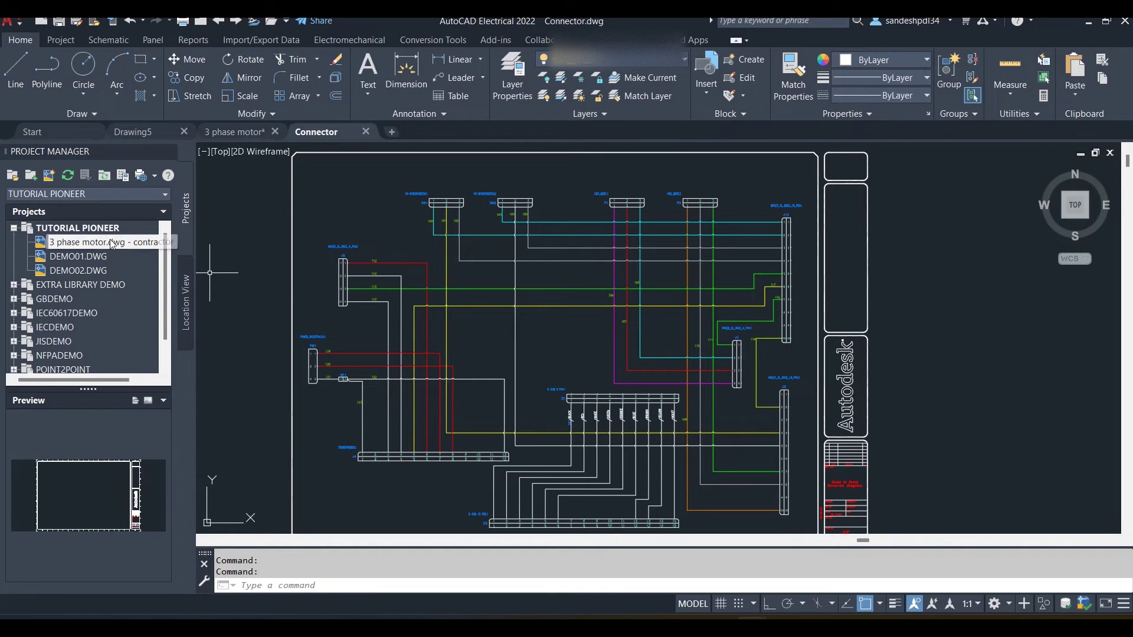
Add the active Connector drawing to the TUTORIAL PIONEER project with the project default values applied, and refresh the project list
right_click(90, 231)
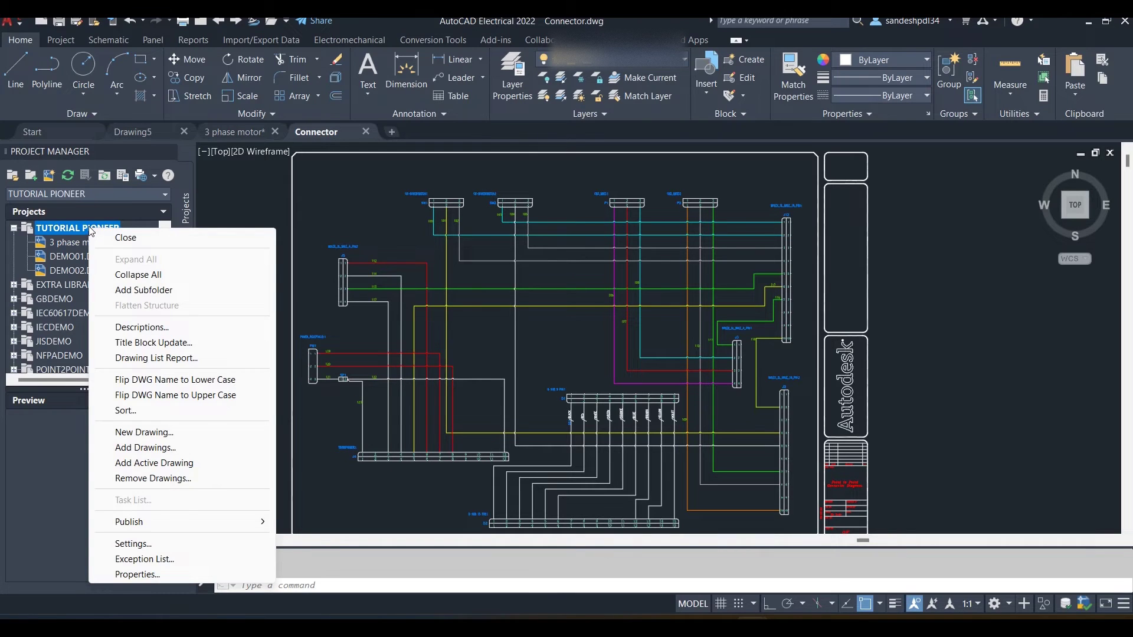
click(139, 463)
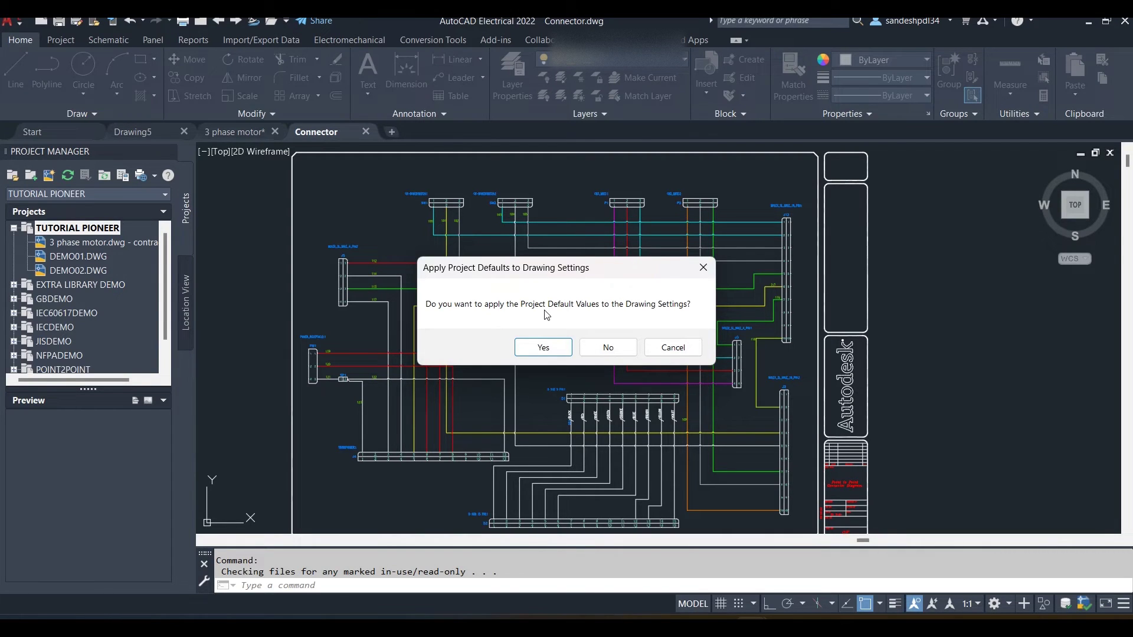
click(551, 349)
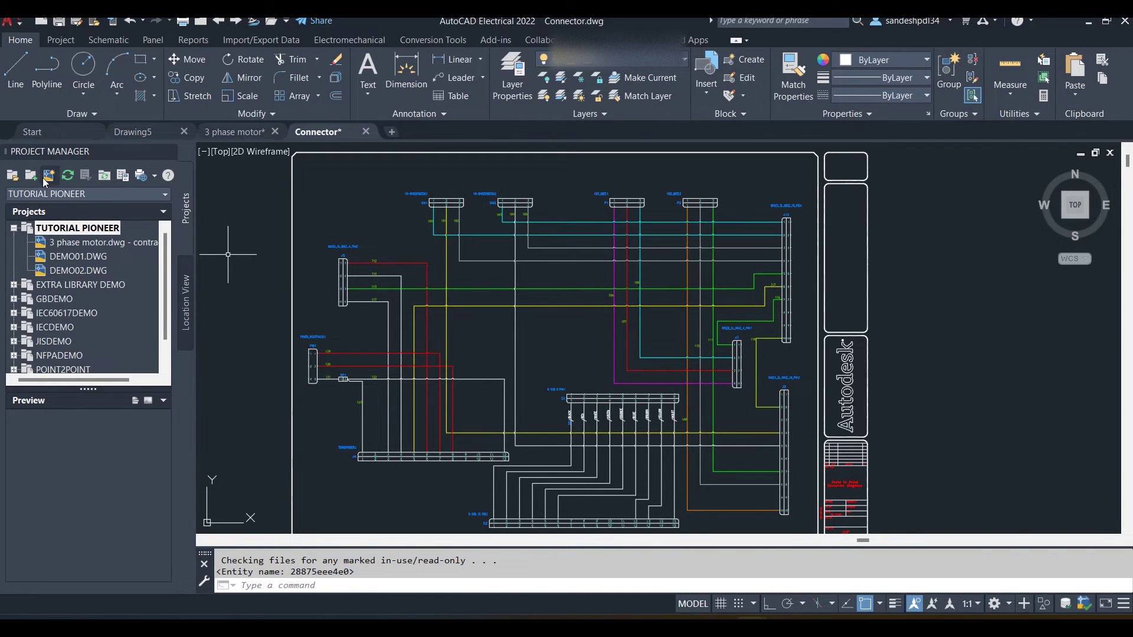
click(68, 176)
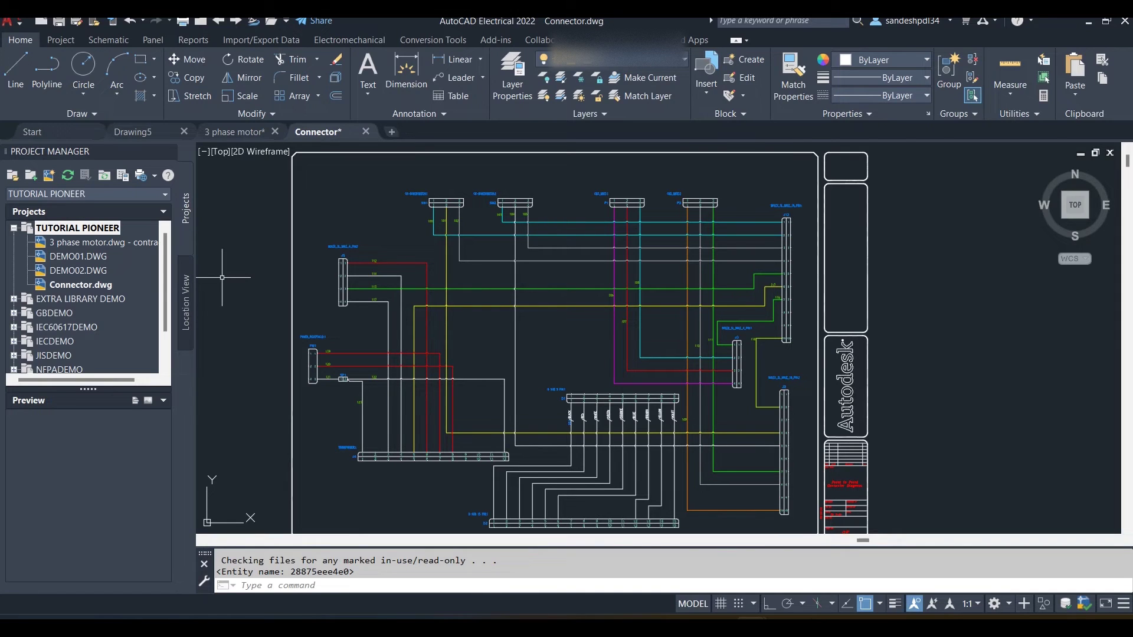
Add a subfolder named LAYOUT to the TUTORIAL PIONEER project
right_click(100, 234)
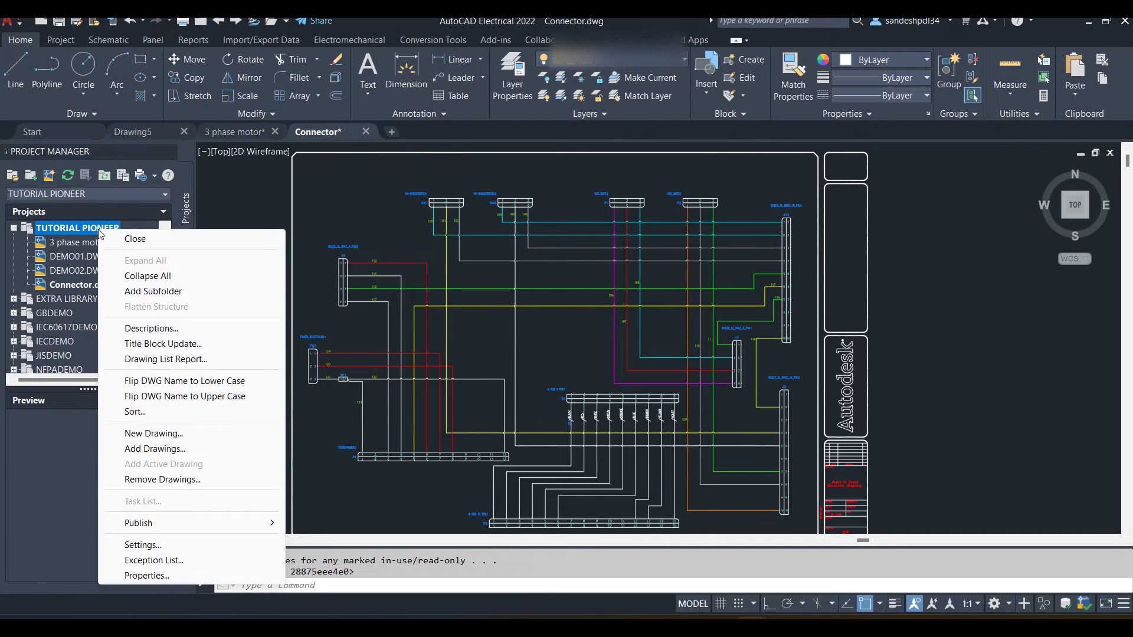
click(186, 291)
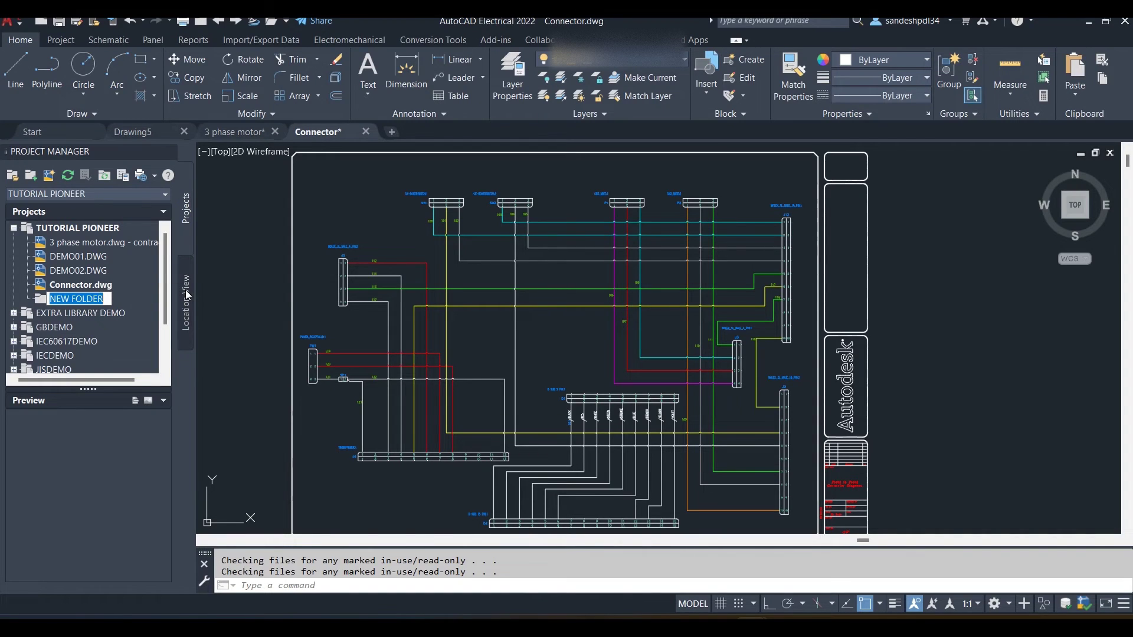
text(Layout)
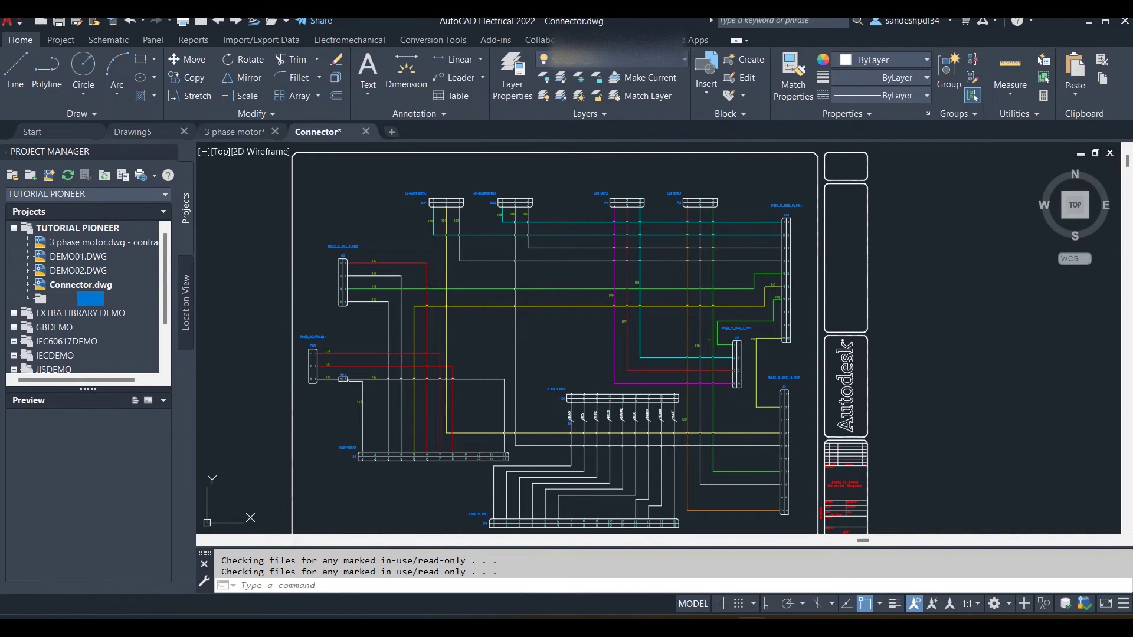
click(202, 327)
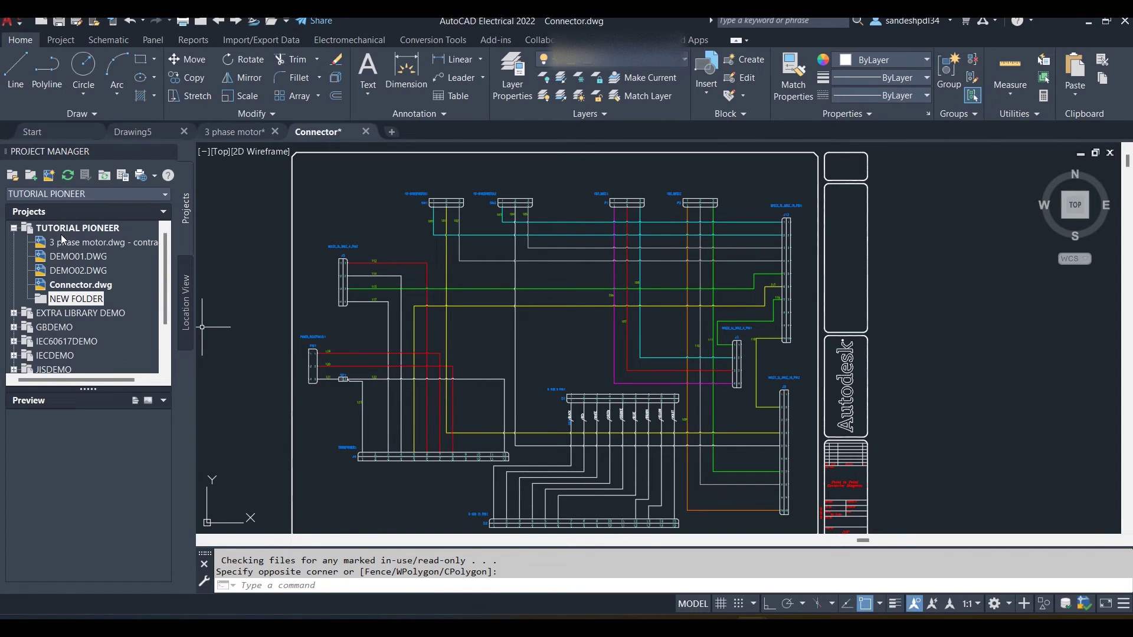
text(LAYOUT)
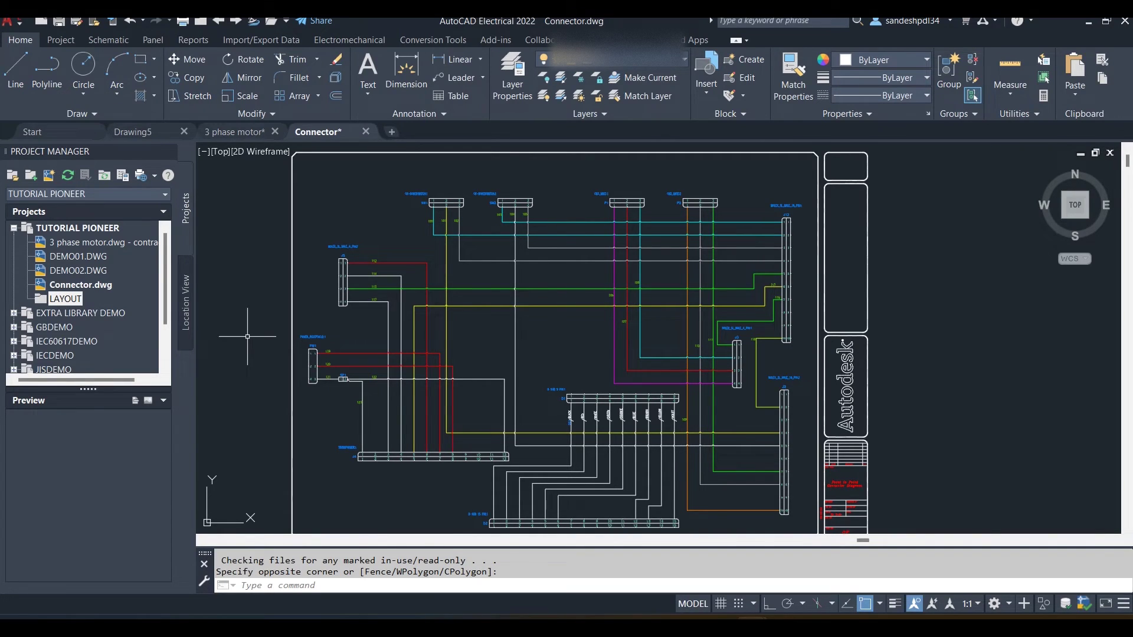
Move the DEMO01 drawing into the LAYOUT subfolder and collapse the subfolder
click(108, 286)
click(97, 272)
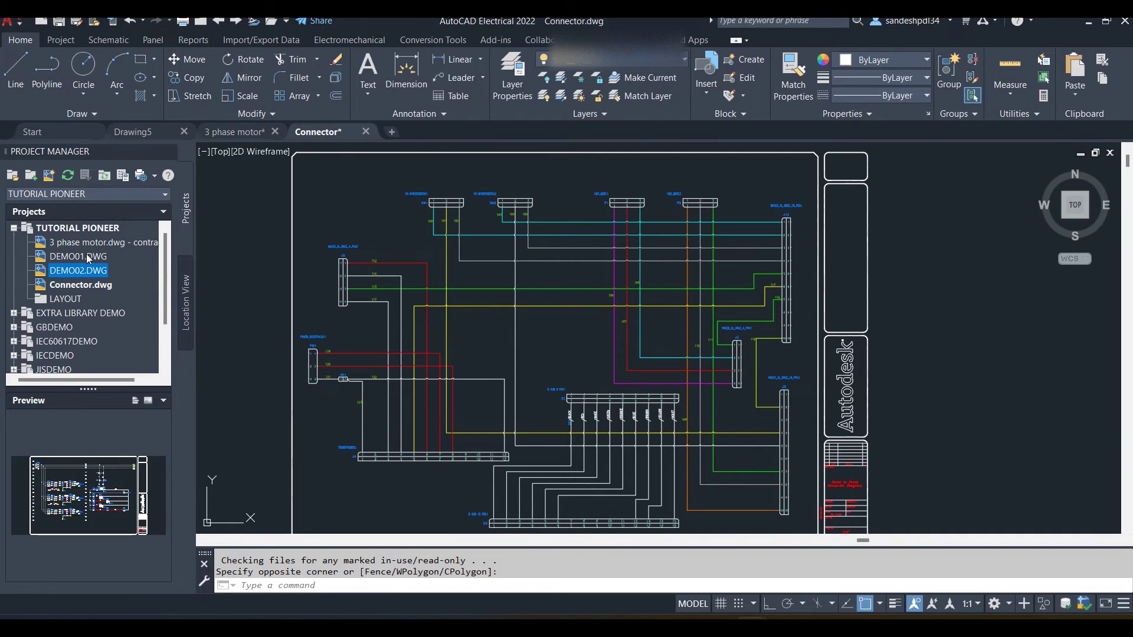
click(88, 258)
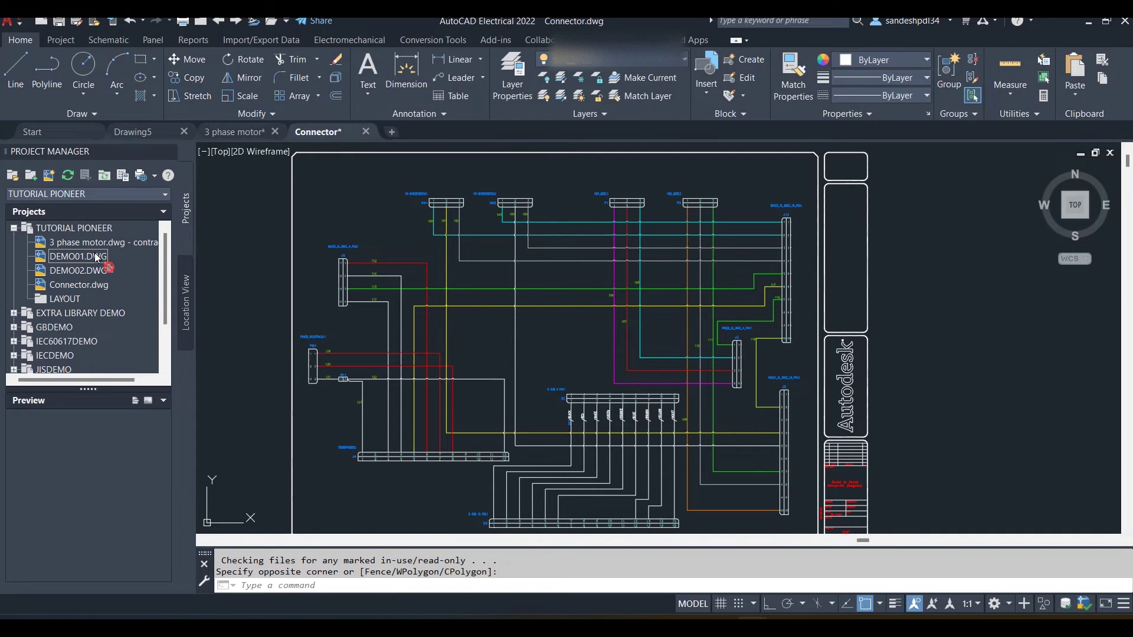
click(69, 298)
drag(70, 299, 70, 298)
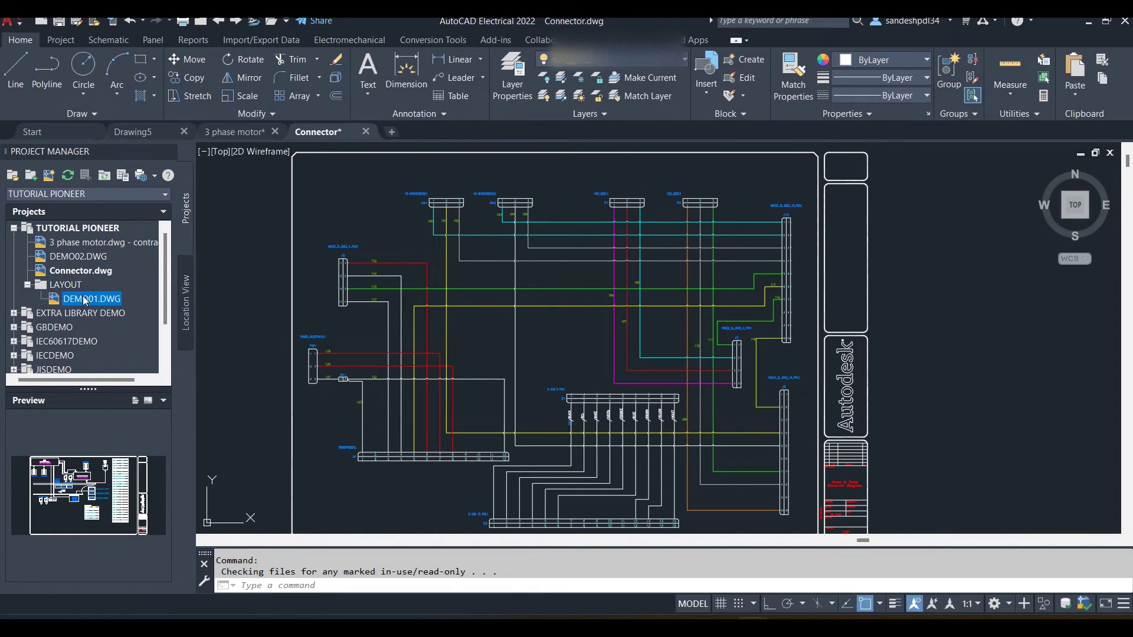
click(114, 300)
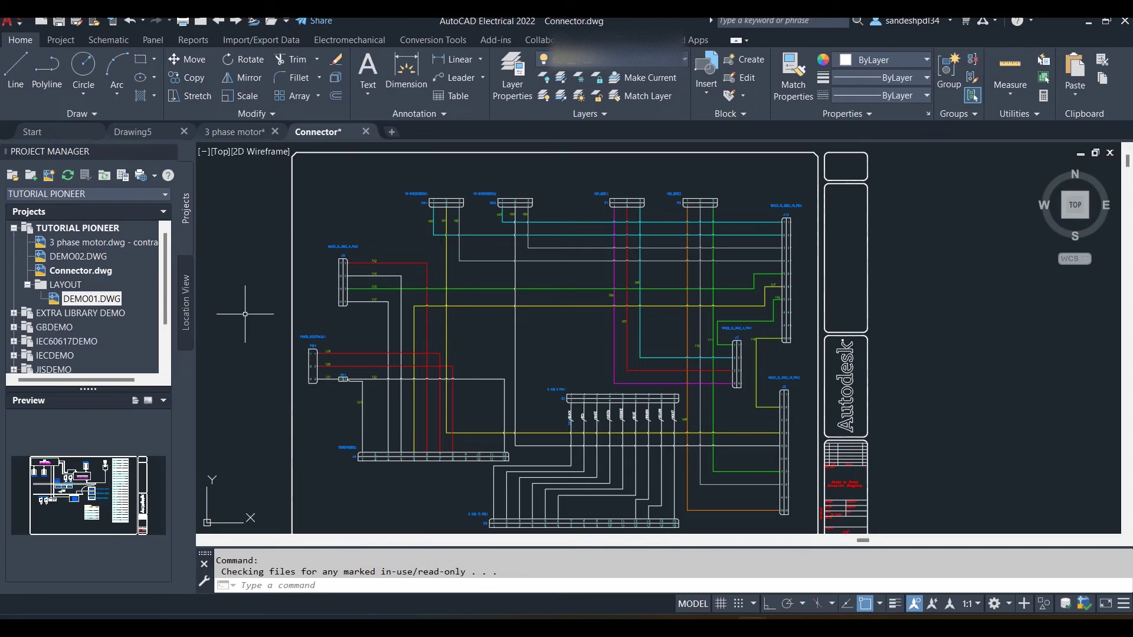
click(27, 284)
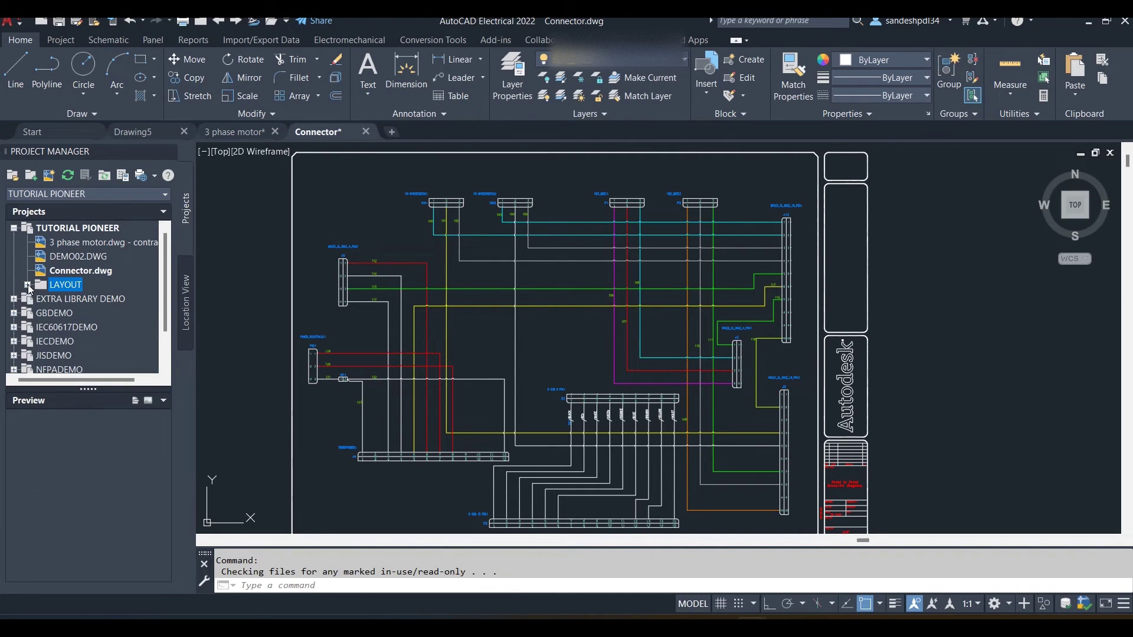
Move DEMO01 out of the LAYOUT subfolder to just below DEMO02 in the project's drawing list
right_click(69, 287)
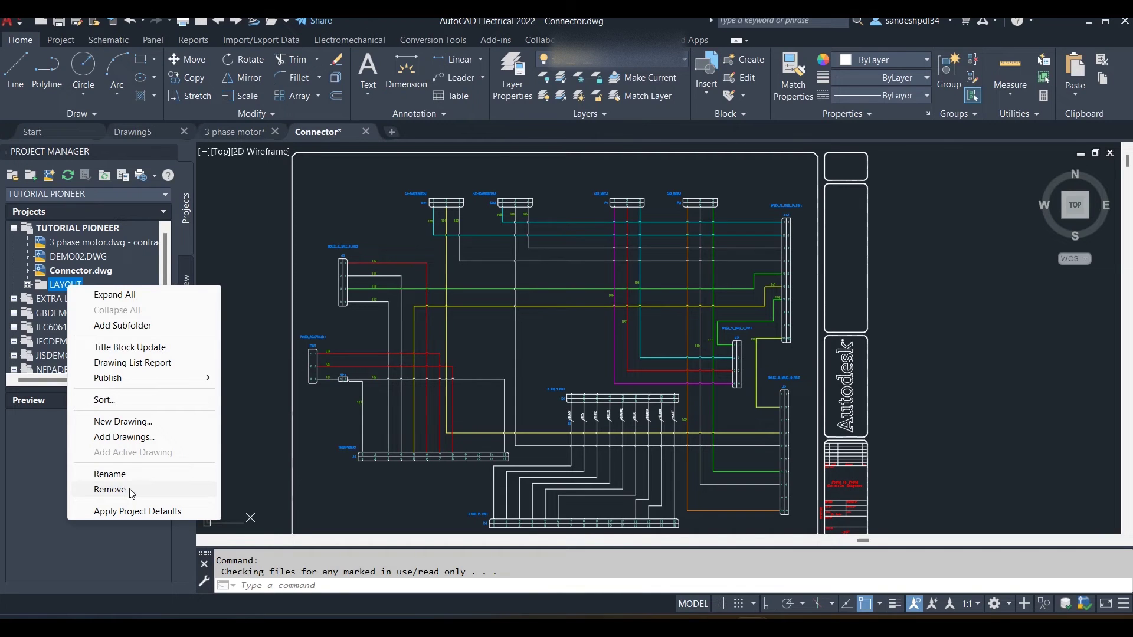
click(27, 284)
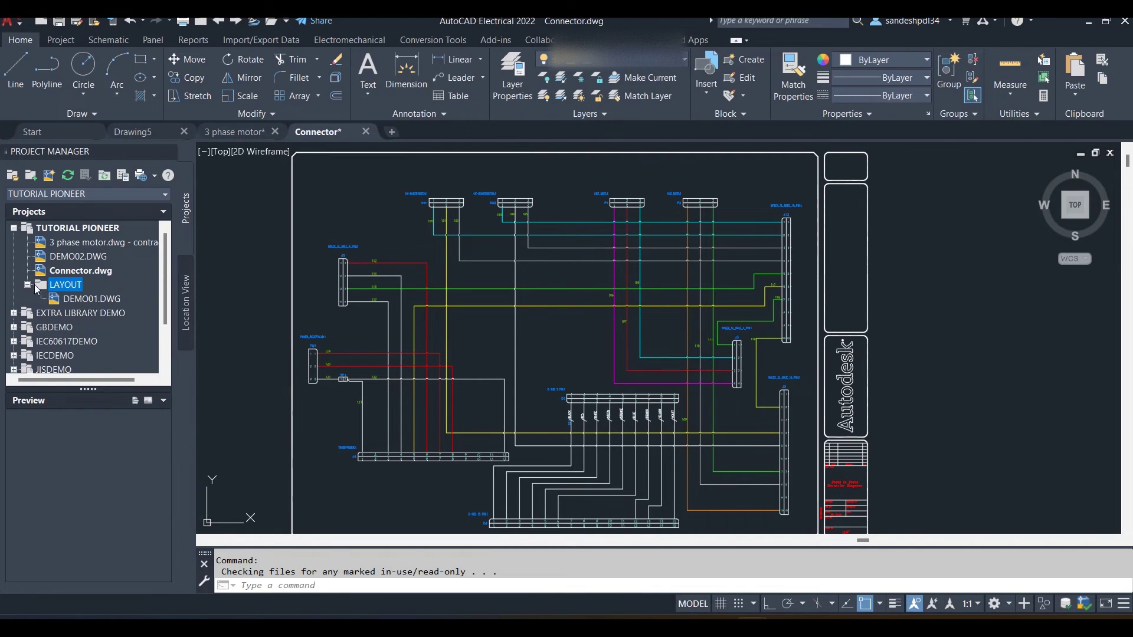
click(78, 298)
drag(87, 302, 82, 261)
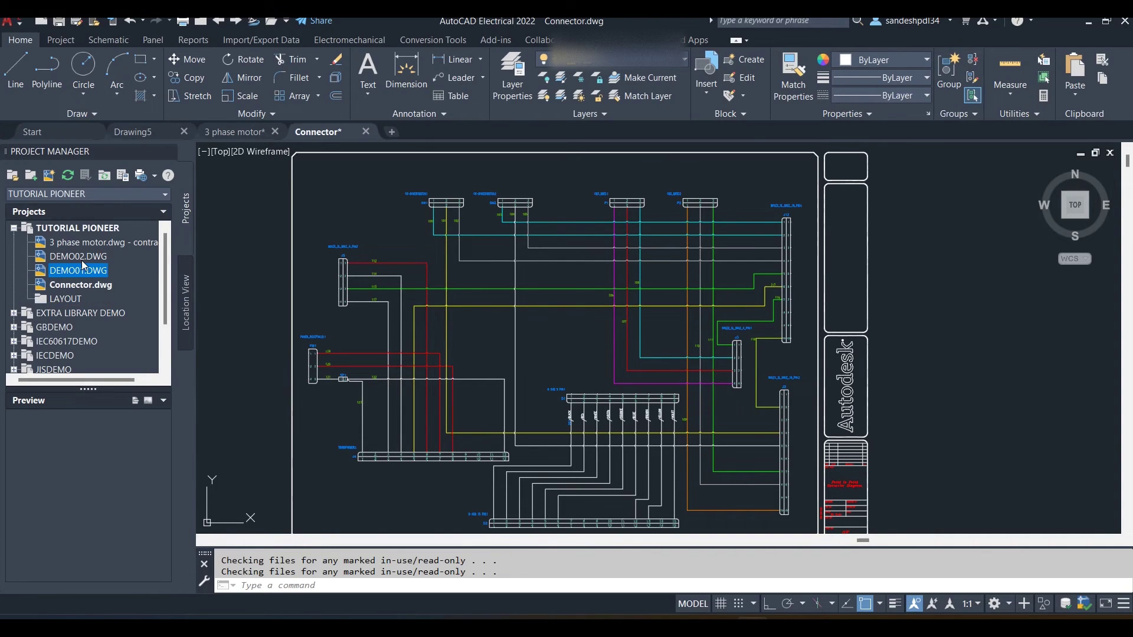
Remove the empty LAYOUT subfolder from the TUTORIAL PIONEER project
click(67, 300)
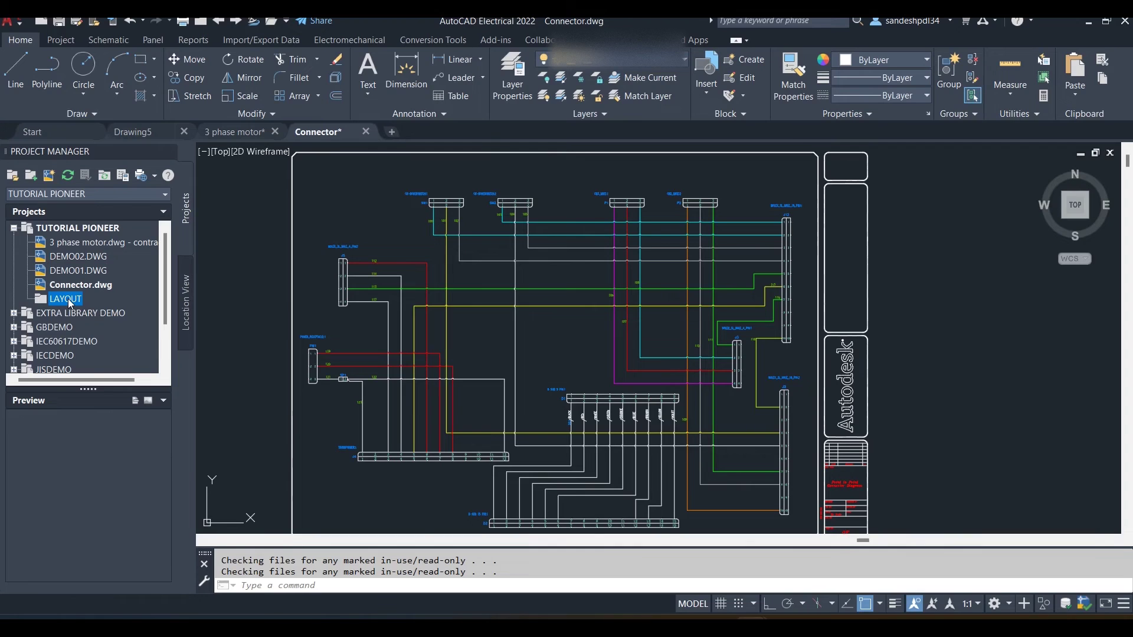
right_click(69, 300)
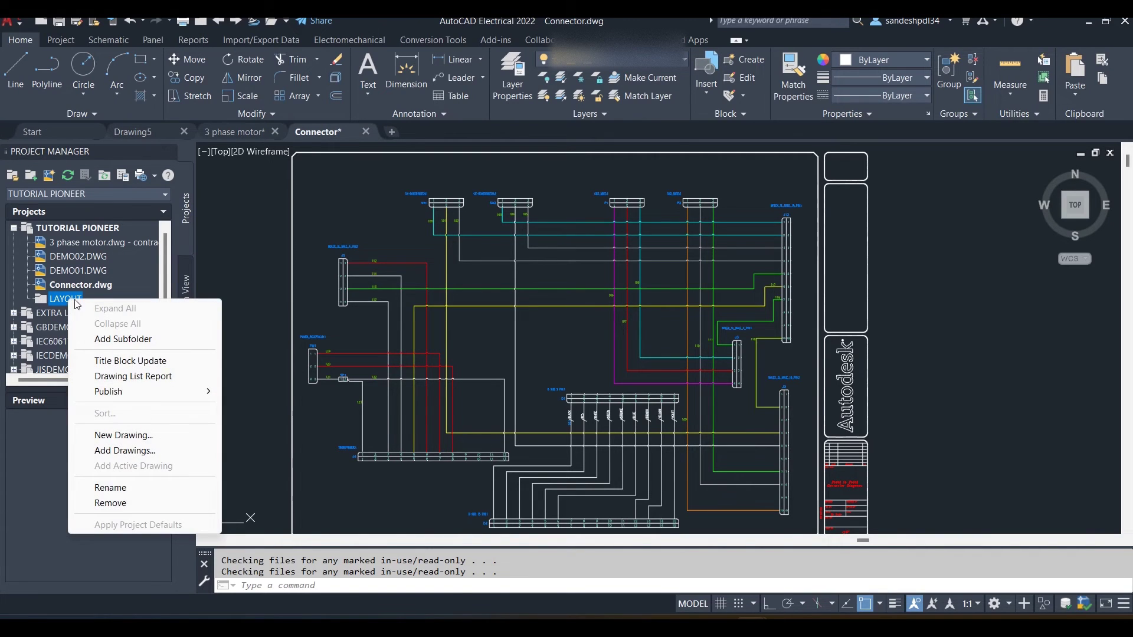
click(137, 506)
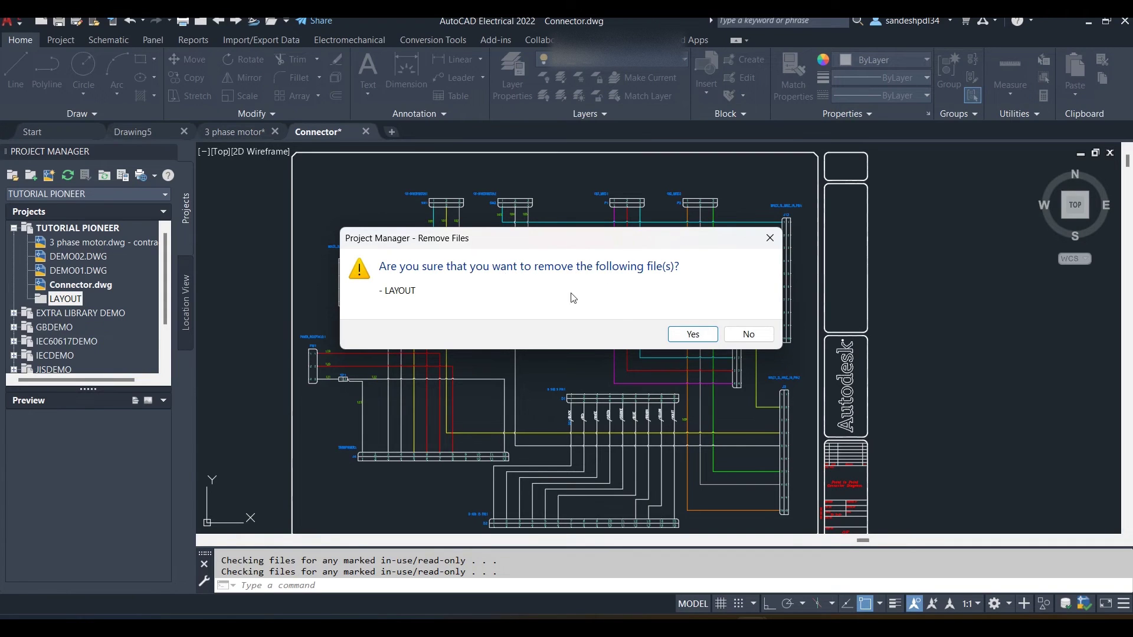
click(693, 335)
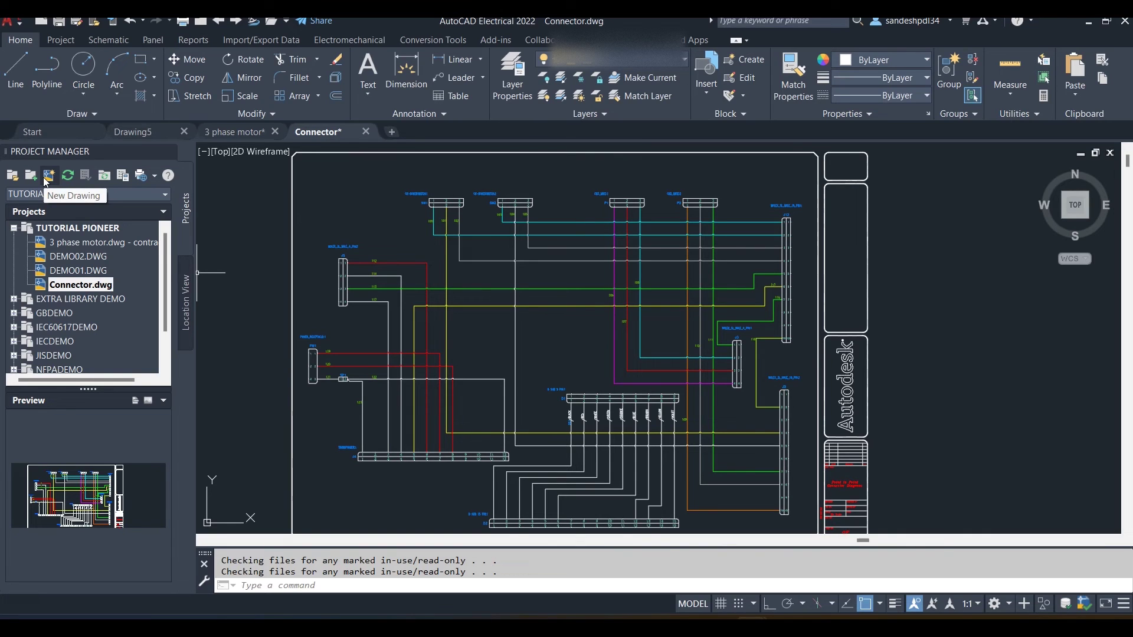
Remove Drawing Description 1 from the display order of the project's drawing list
click(124, 177)
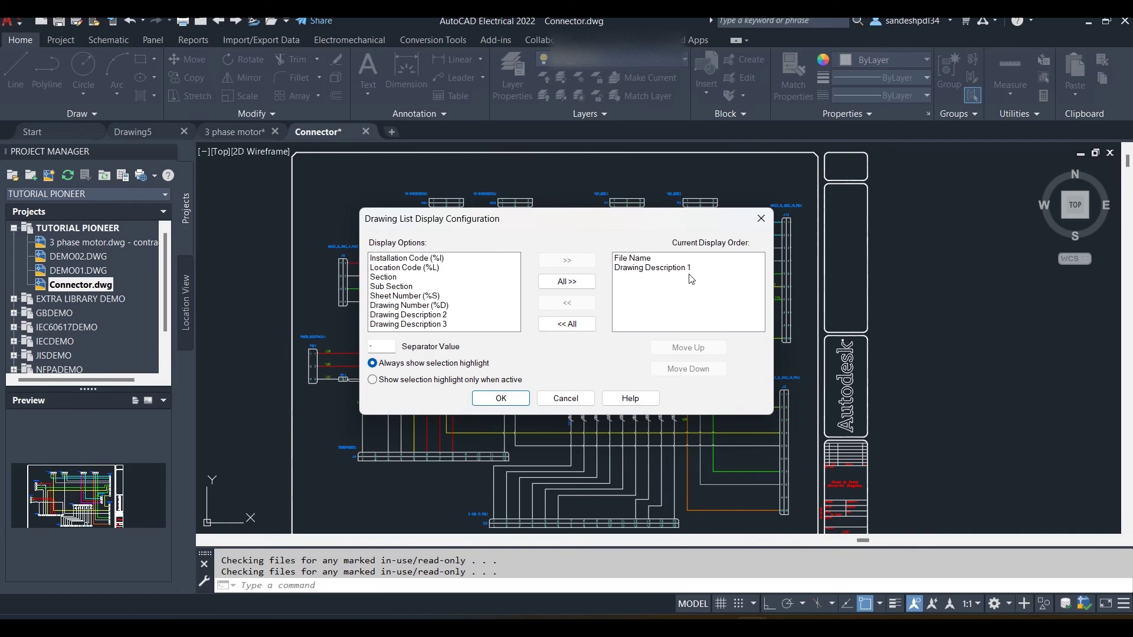
click(673, 270)
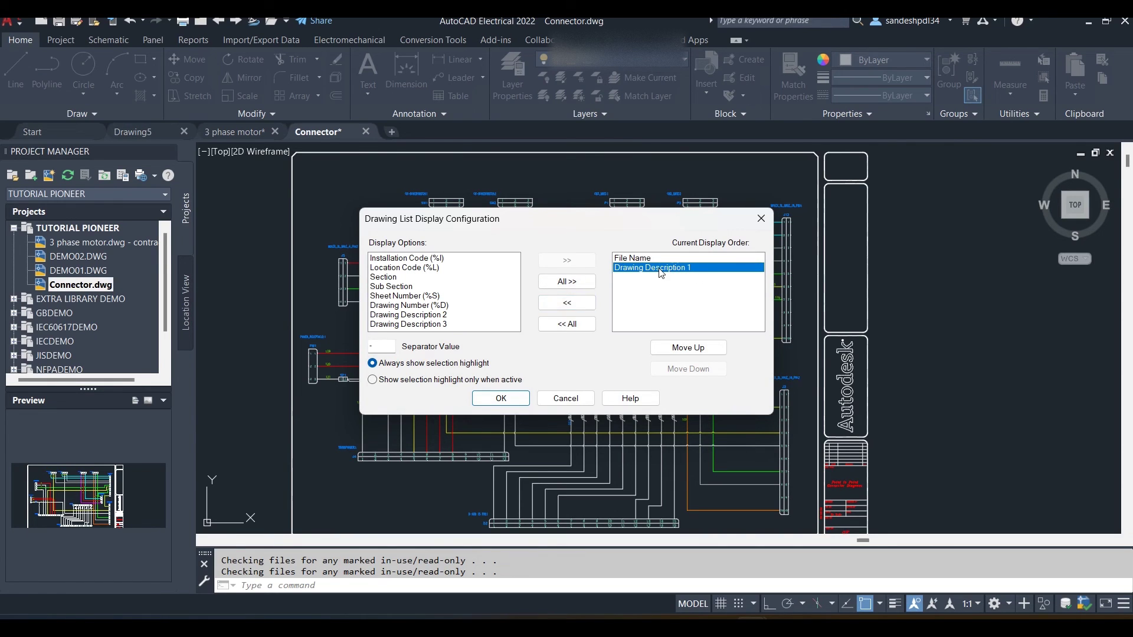
click(589, 306)
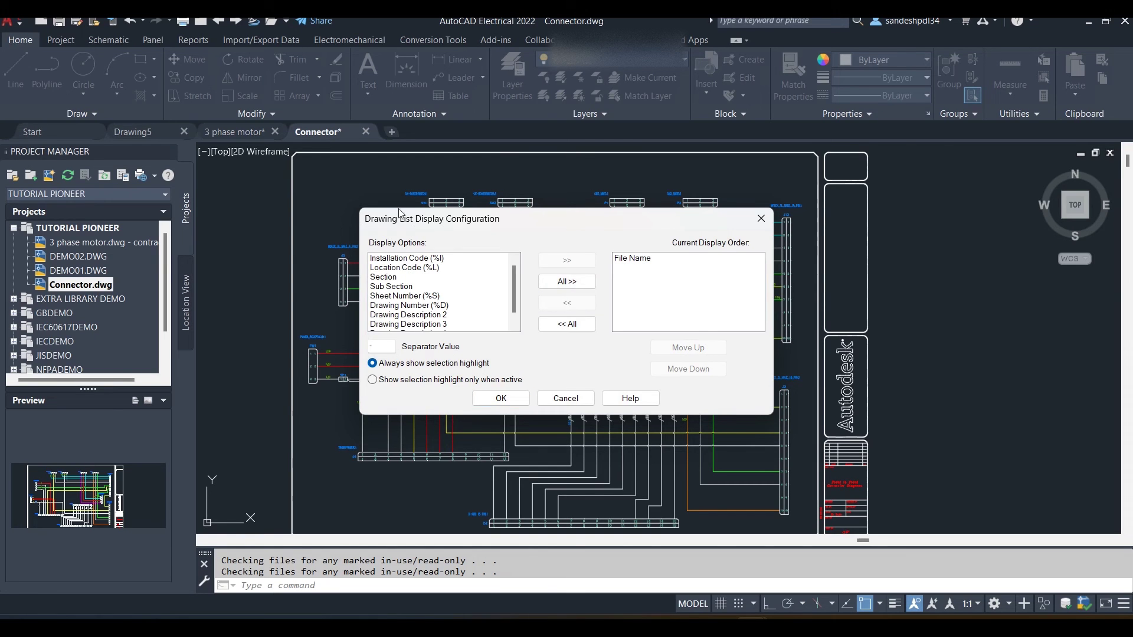
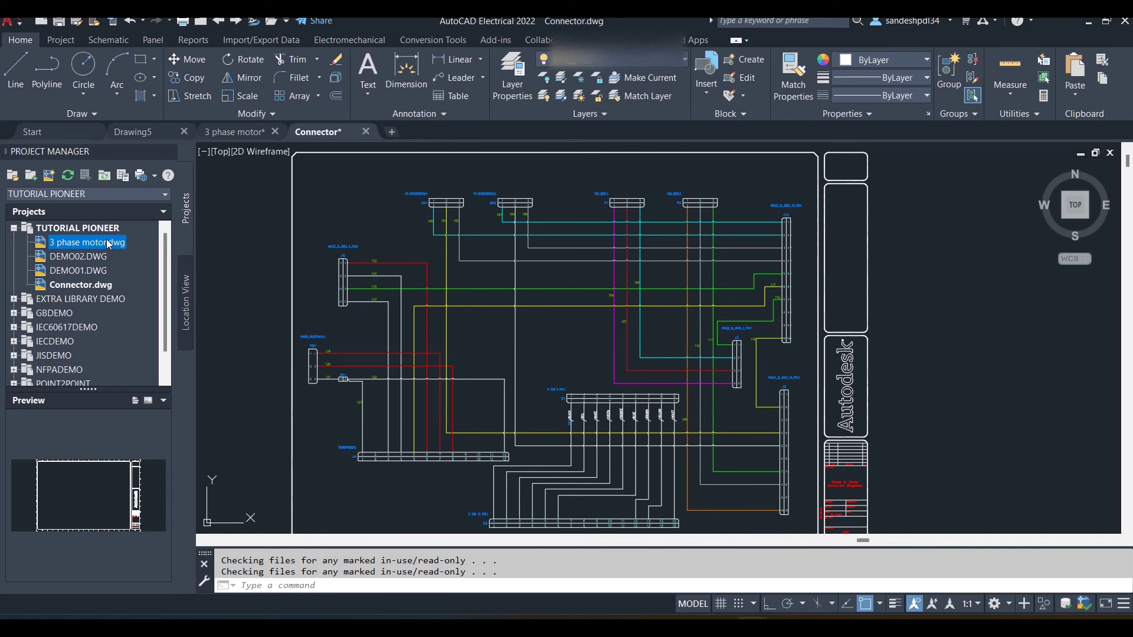
Add Drawing Description 1 and Drawing Description 2 after File Name in the display order of the project's drawing list
click(121, 178)
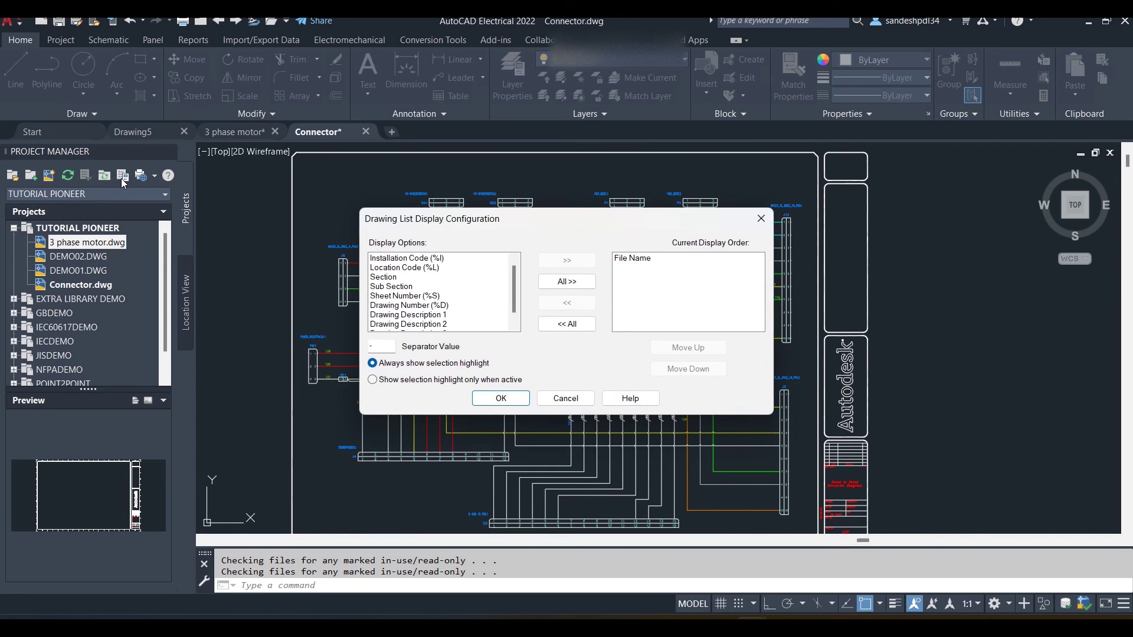
click(447, 316)
click(444, 324)
click(446, 316)
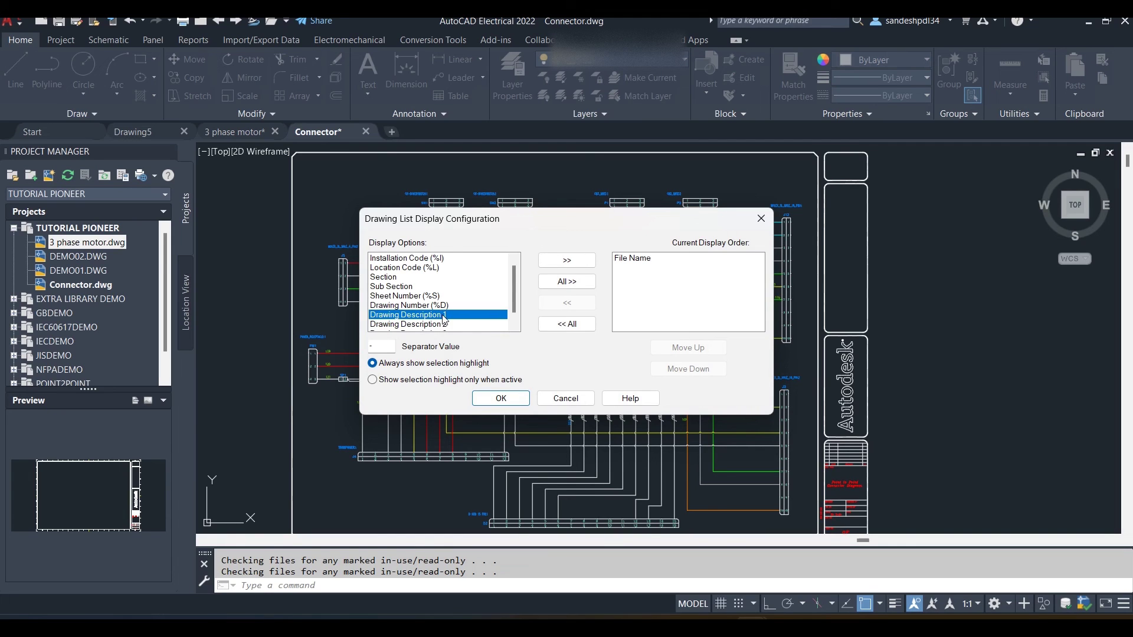
click(438, 324)
click(440, 315)
click(567, 261)
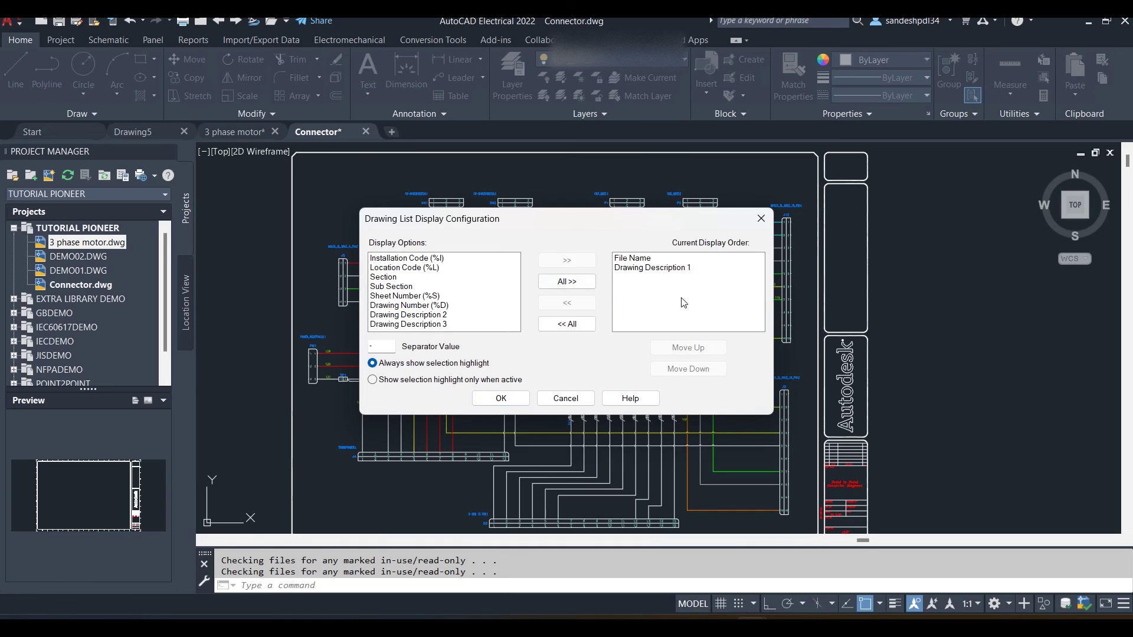
click(441, 316)
click(566, 260)
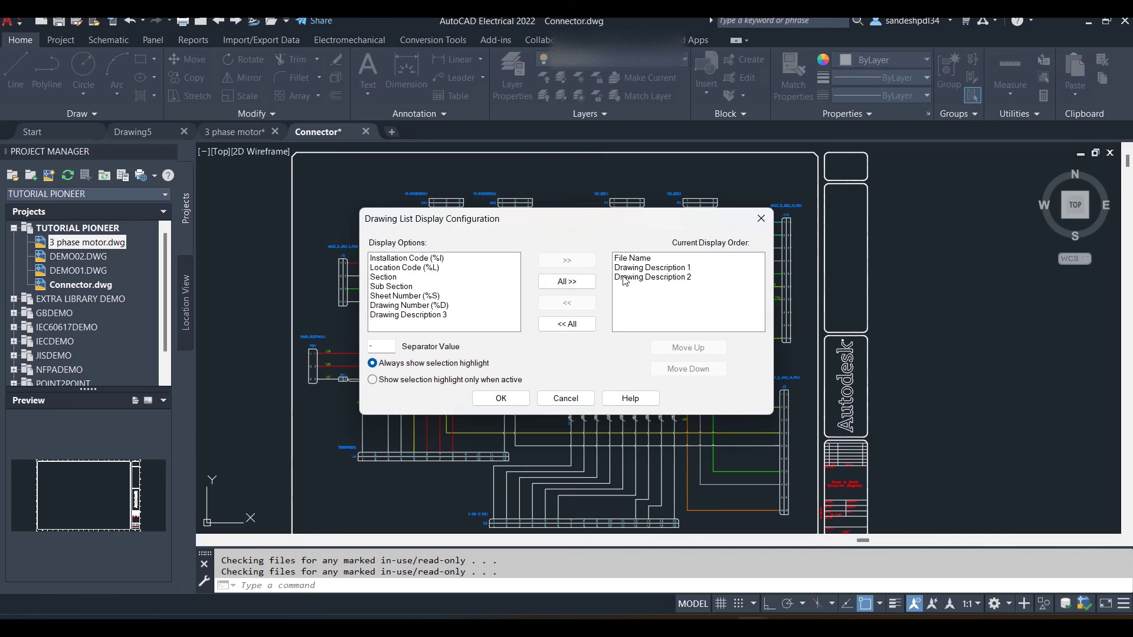
click(501, 399)
Examine the full entry of the 3 phase motor drawing, including its descriptions, in the project's drawing list
drag(83, 380, 131, 389)
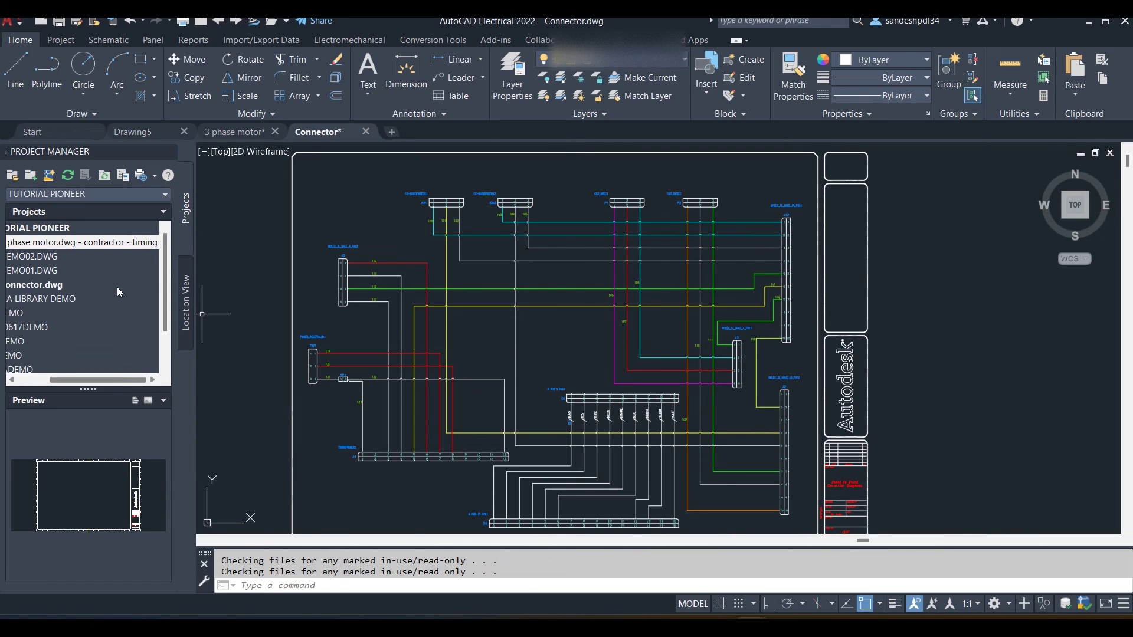
drag(104, 377, 51, 377)
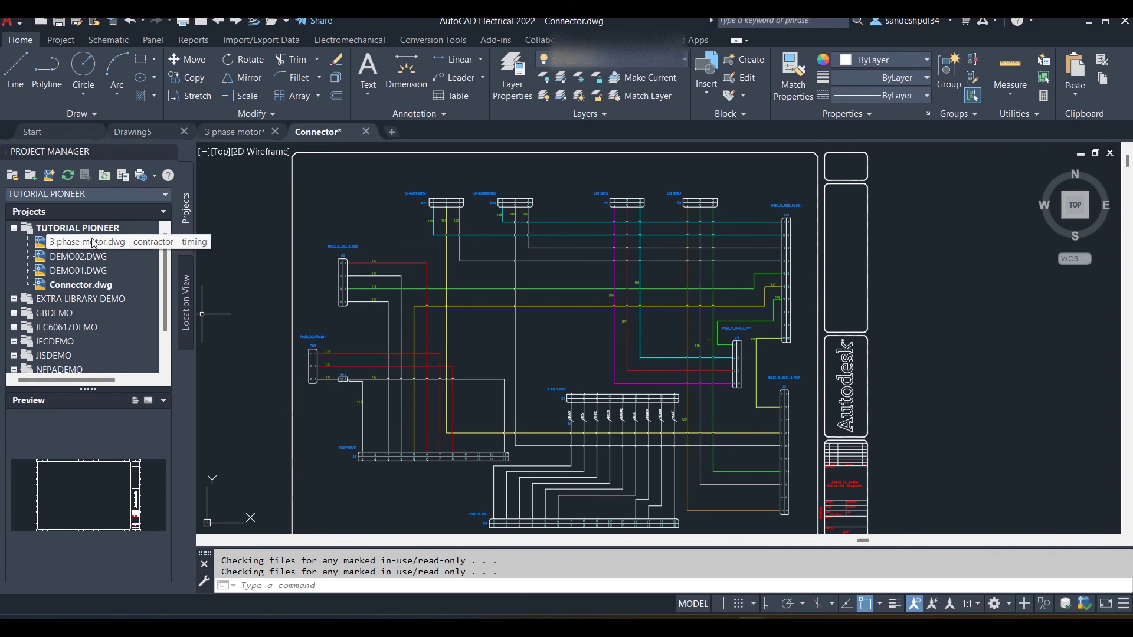
drag(81, 378, 146, 383)
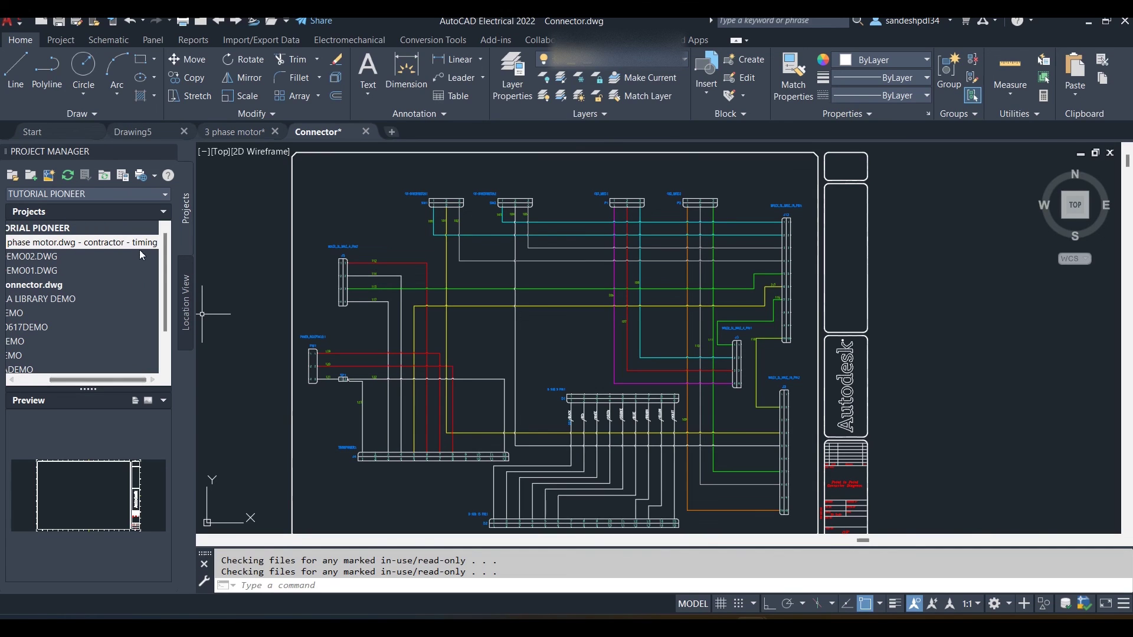
mouse_move(116, 380)
mouse_down()
mouse_move(84, 379)
mouse_move(116, 380)
mouse_up()
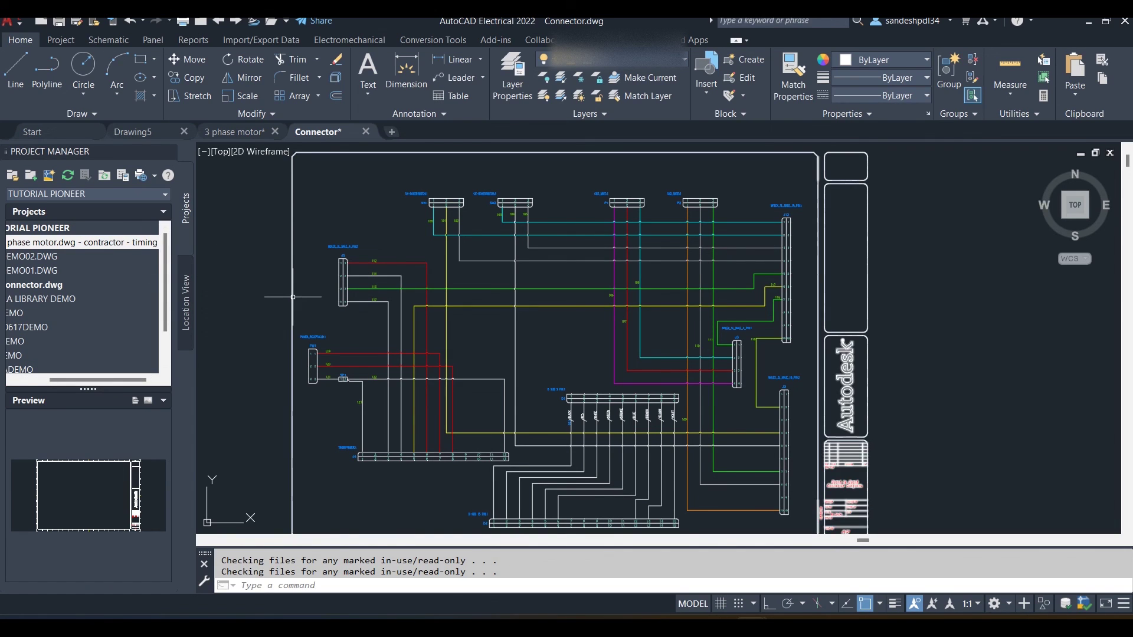
drag(126, 382, 77, 317)
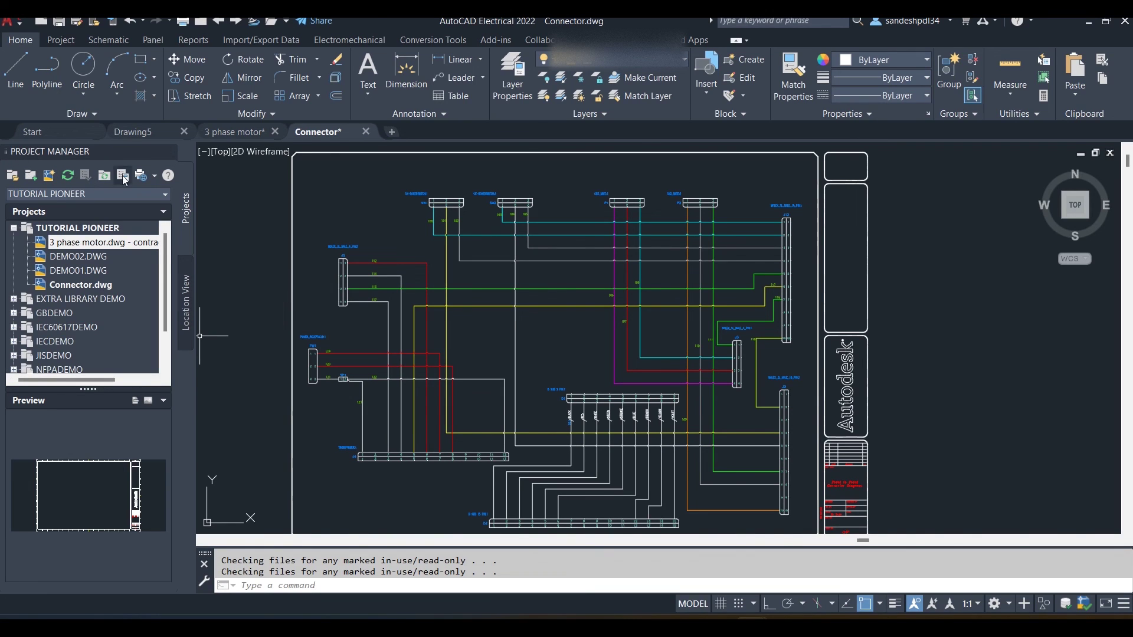